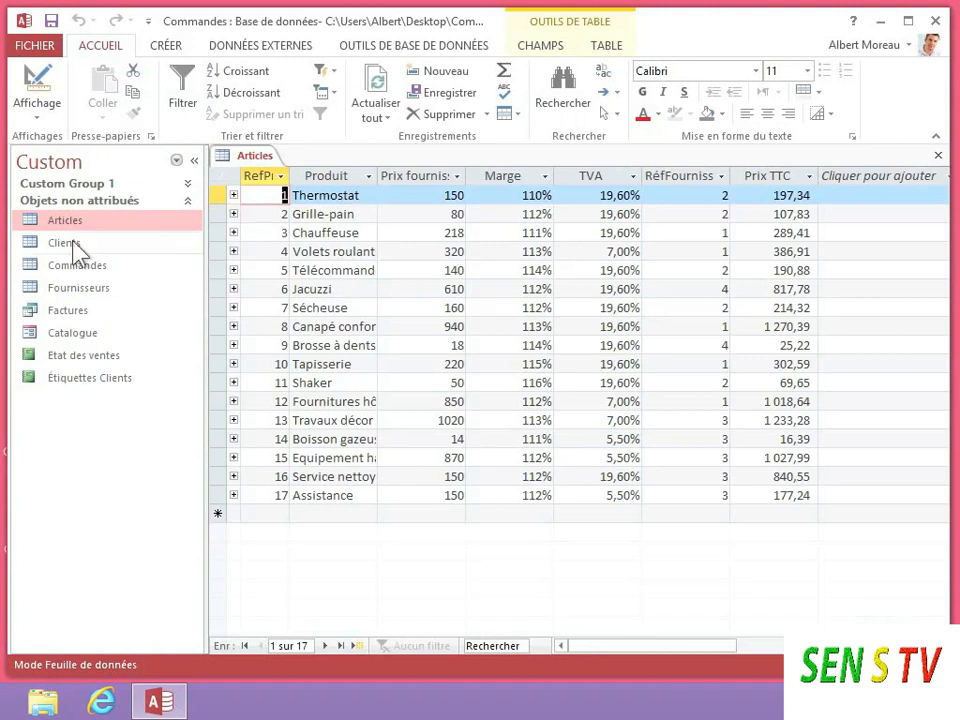
Step: Open the Clients table and examine the department, first name and client reference of the fourth record
double_click(45, 243)
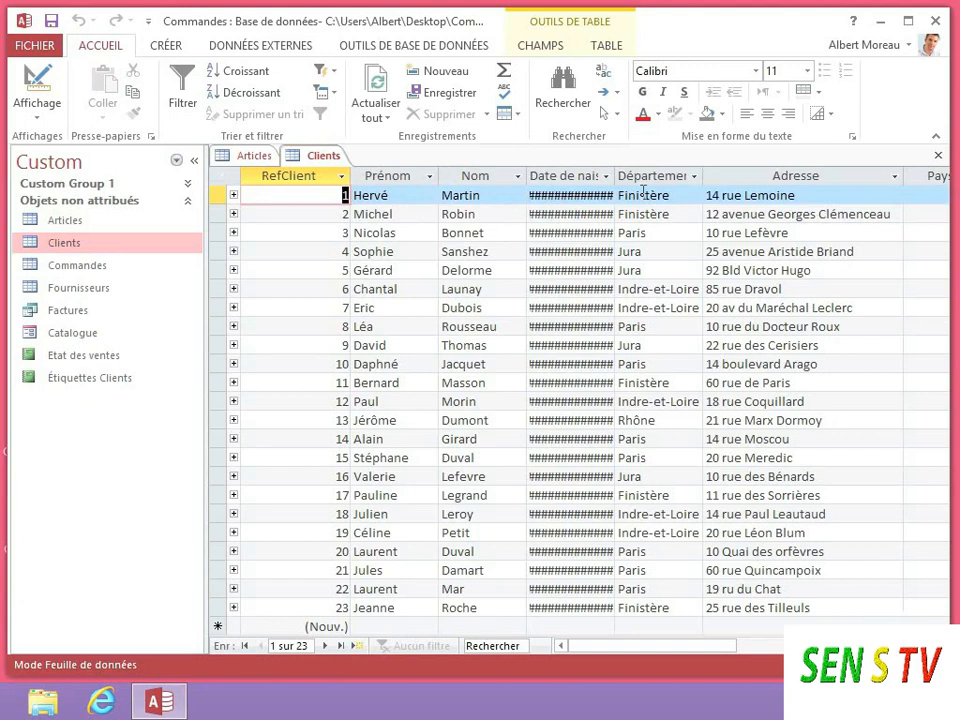
click(675, 256)
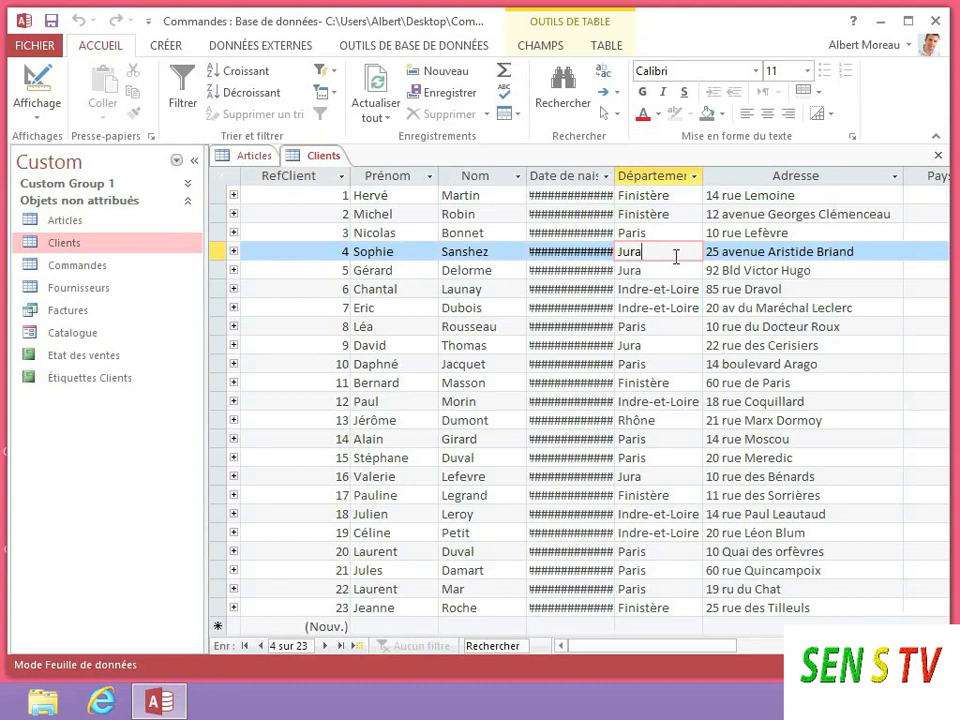
click(385, 252)
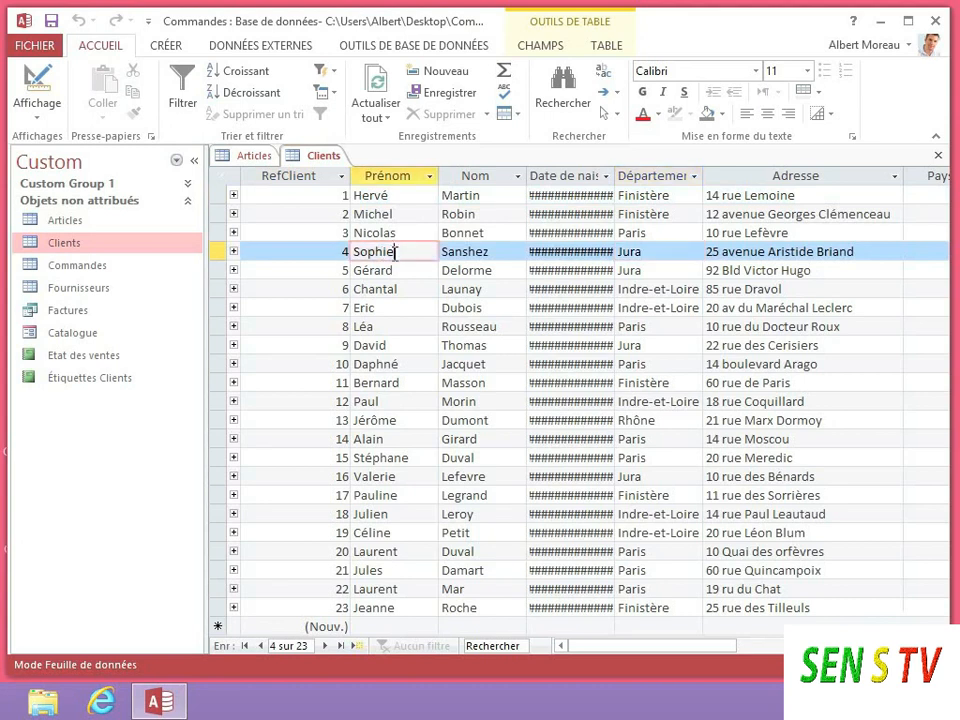
click(317, 254)
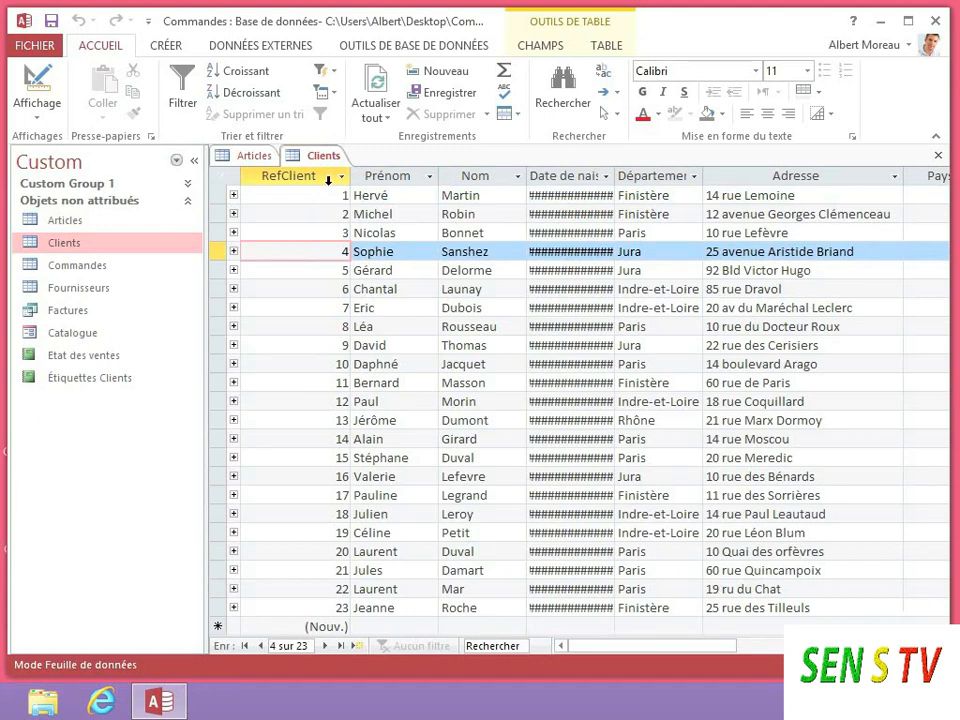
Step: Open the Commandes table in design view and examine its RéfClient, RéfProduit and RéfCommande fields
double_click(51, 266)
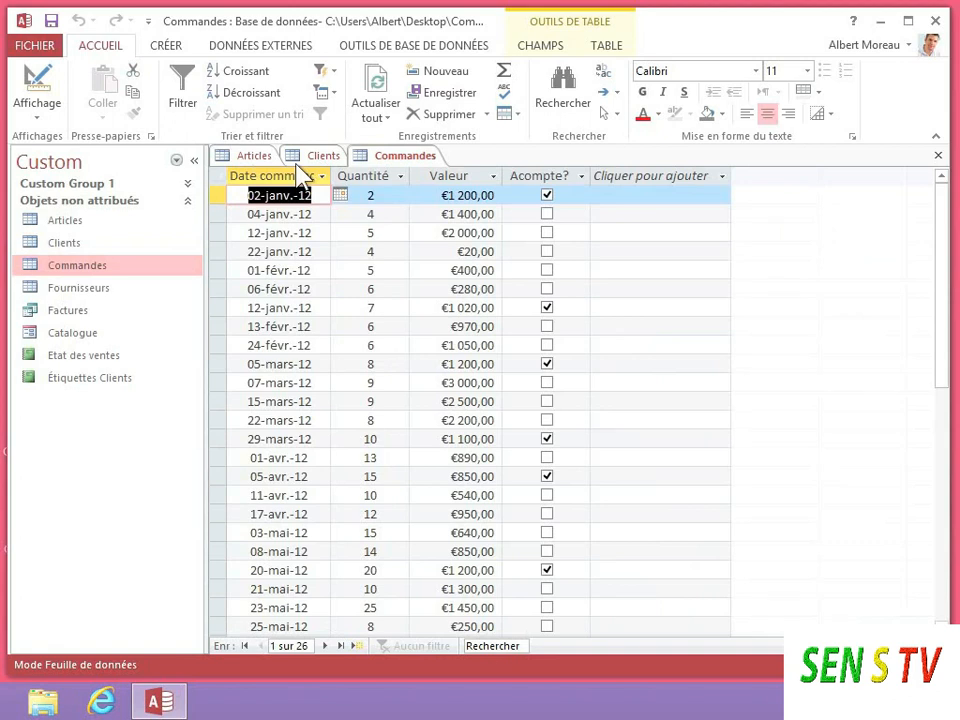
right_click(405, 165)
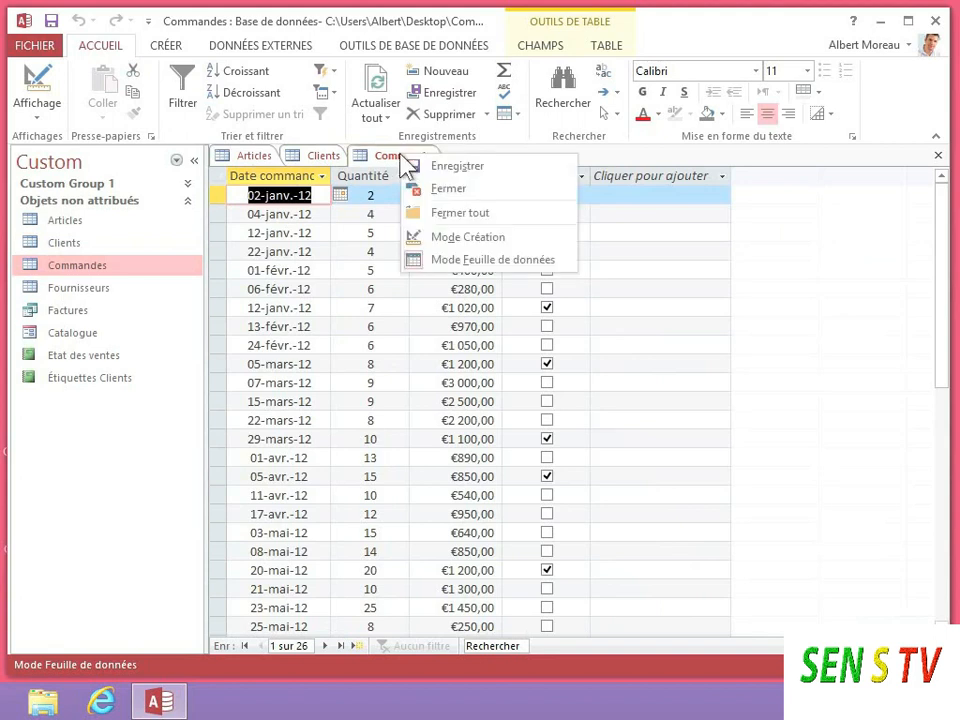
click(470, 238)
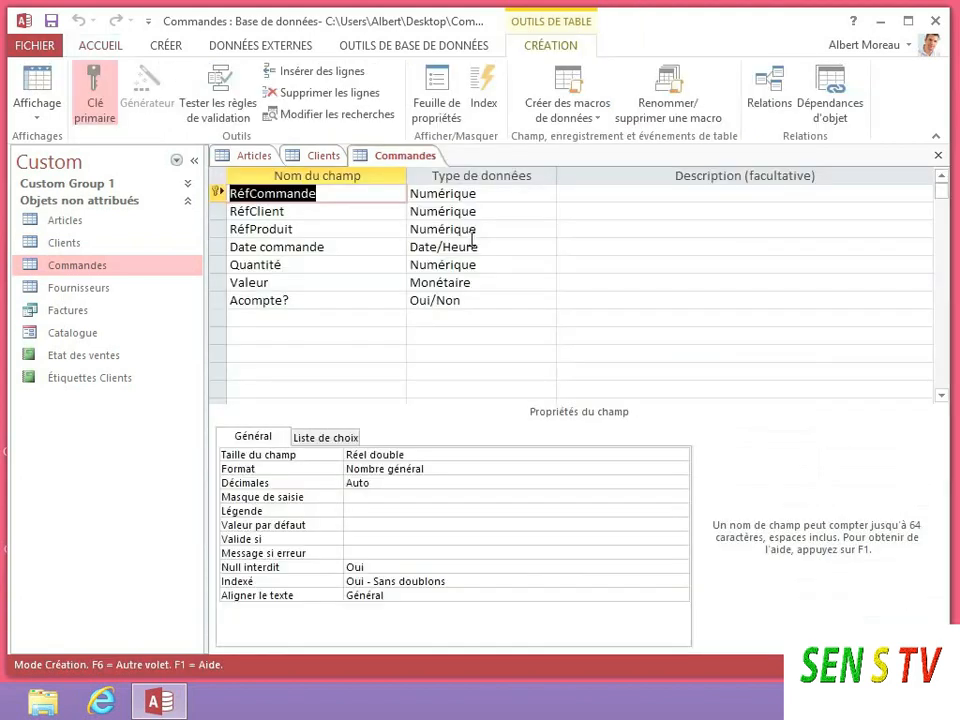
click(293, 211)
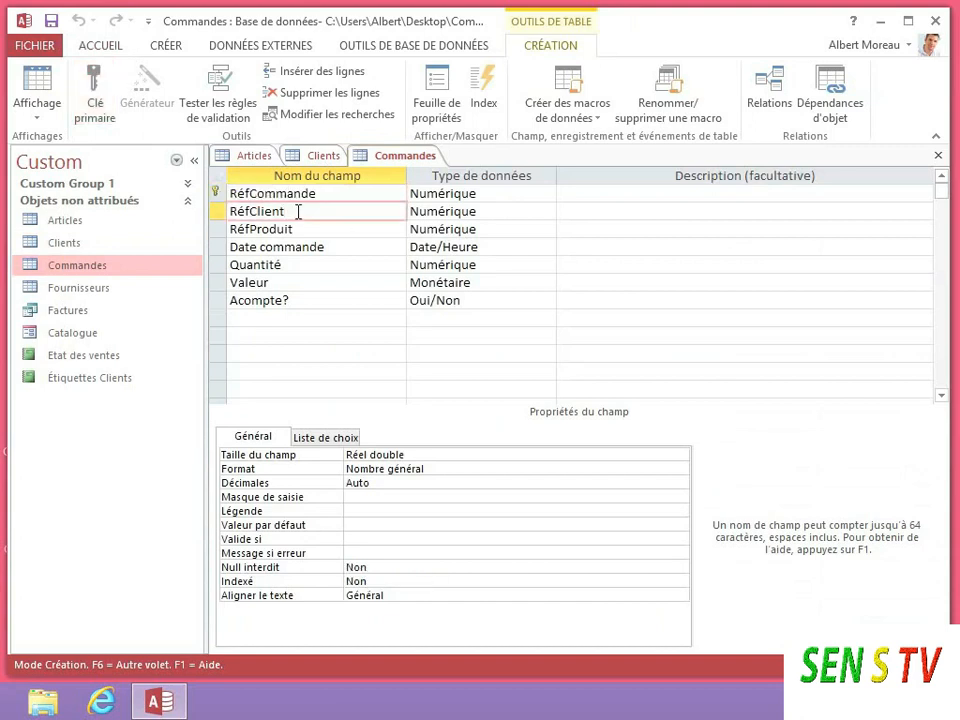
click(319, 230)
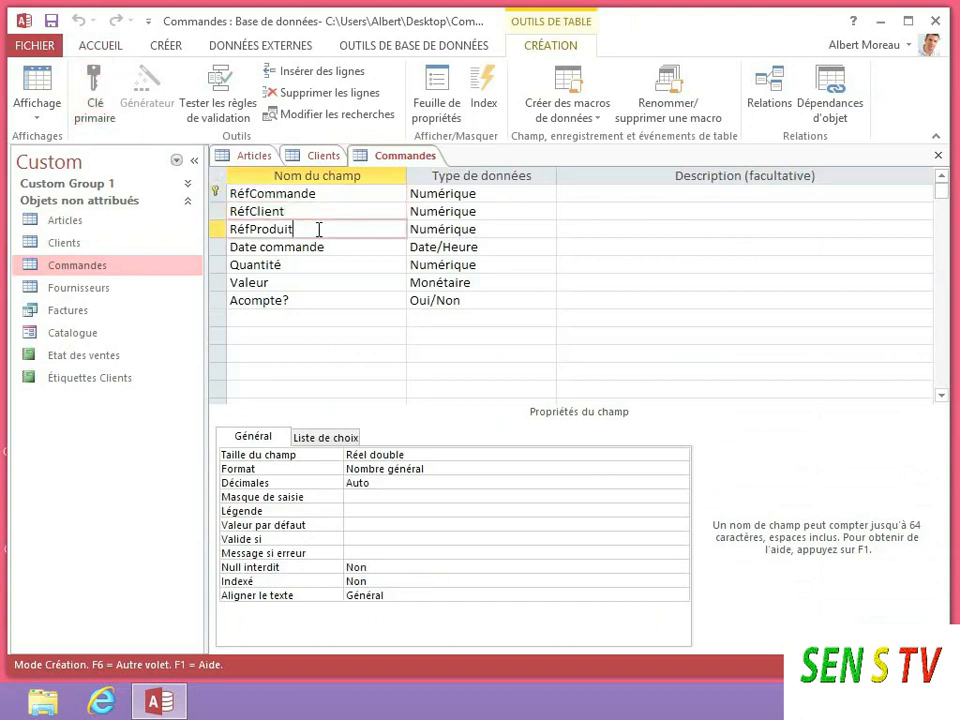
click(388, 195)
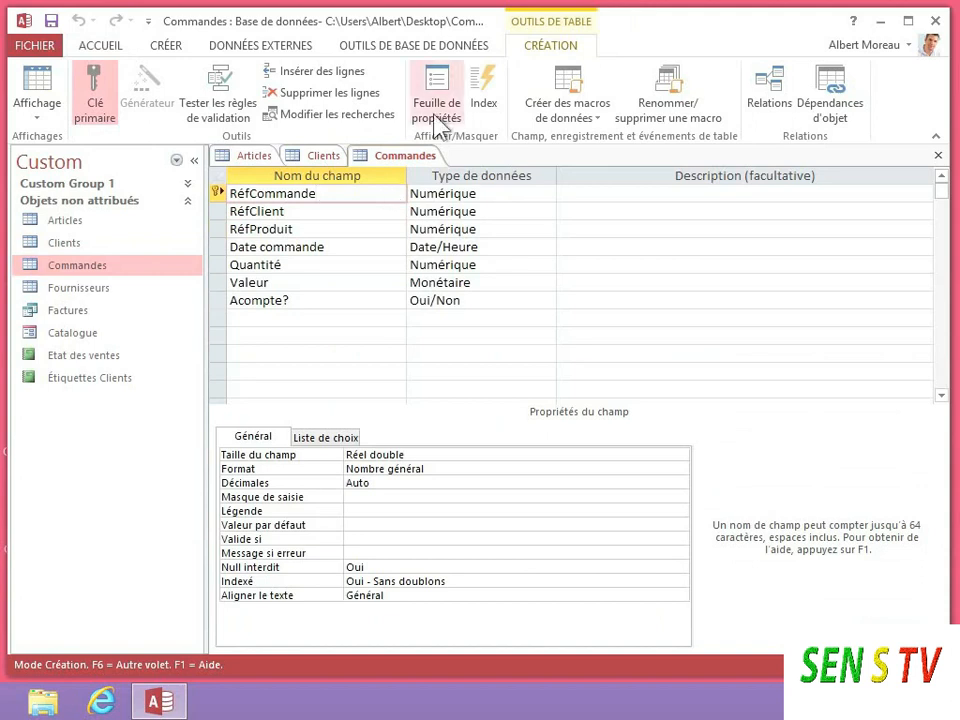
Step: Display the database relationships, move the Clients table farther away from Commandes, and close the diagram saving its layout
click(427, 48)
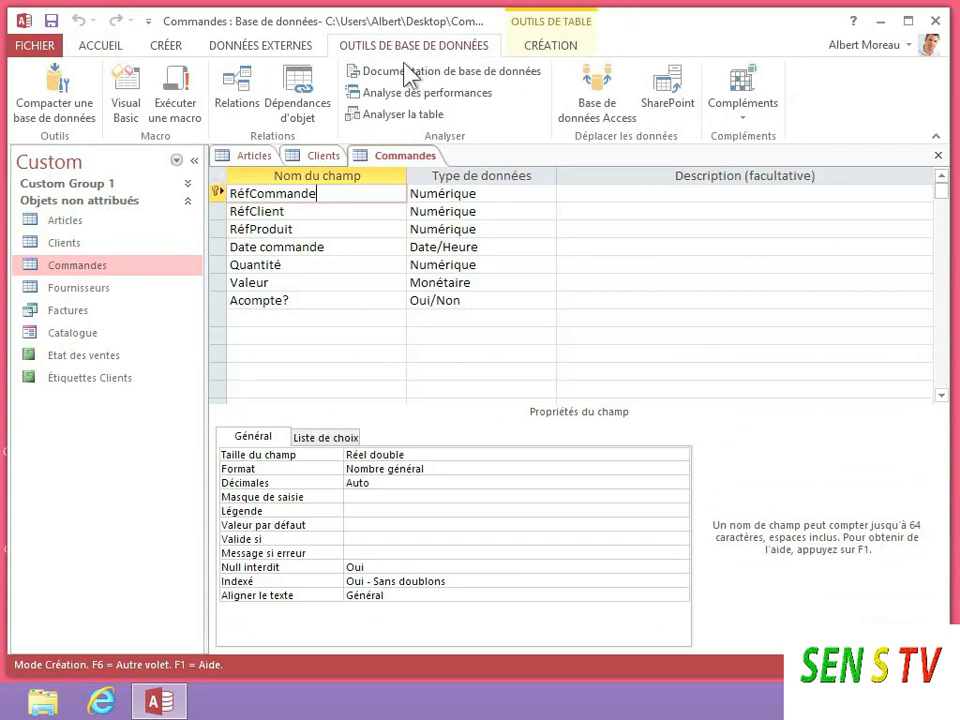
click(237, 97)
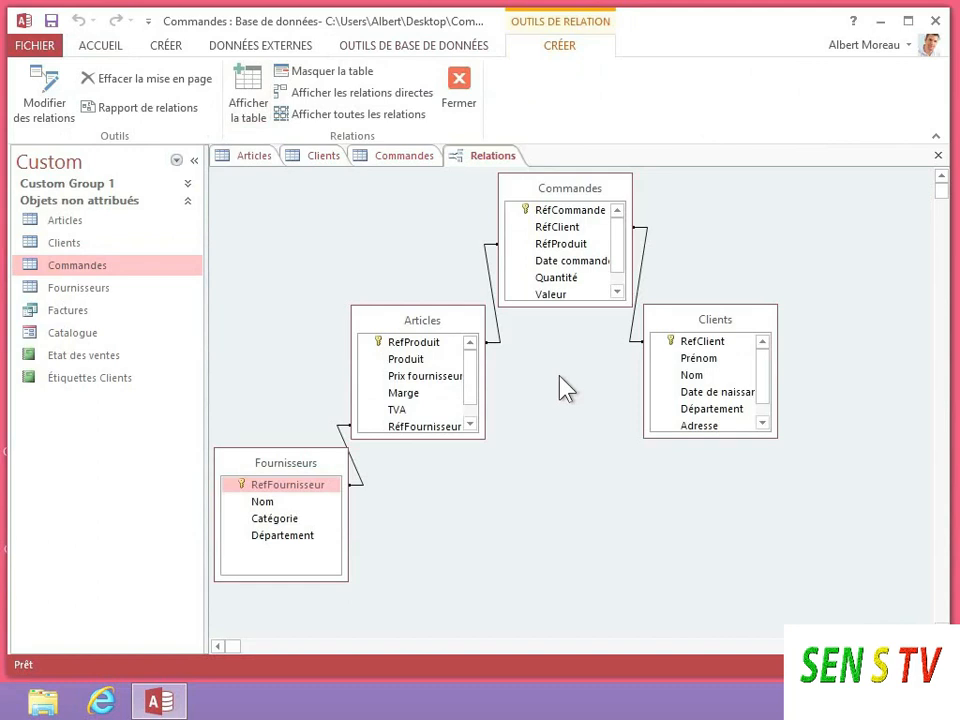
drag(720, 326, 785, 330)
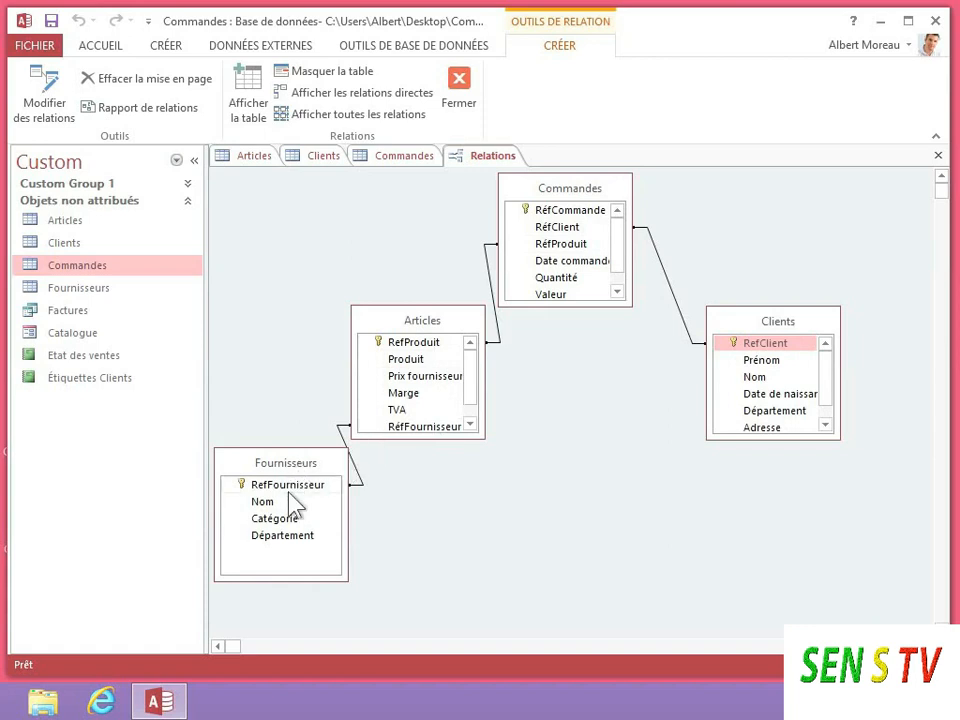
click(322, 486)
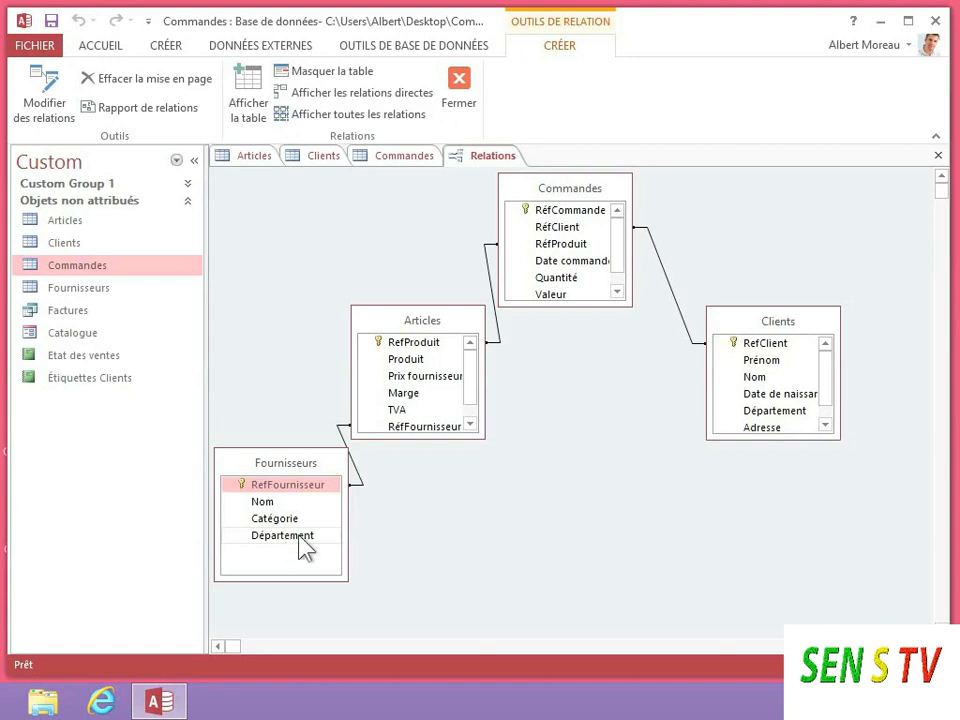
click(461, 88)
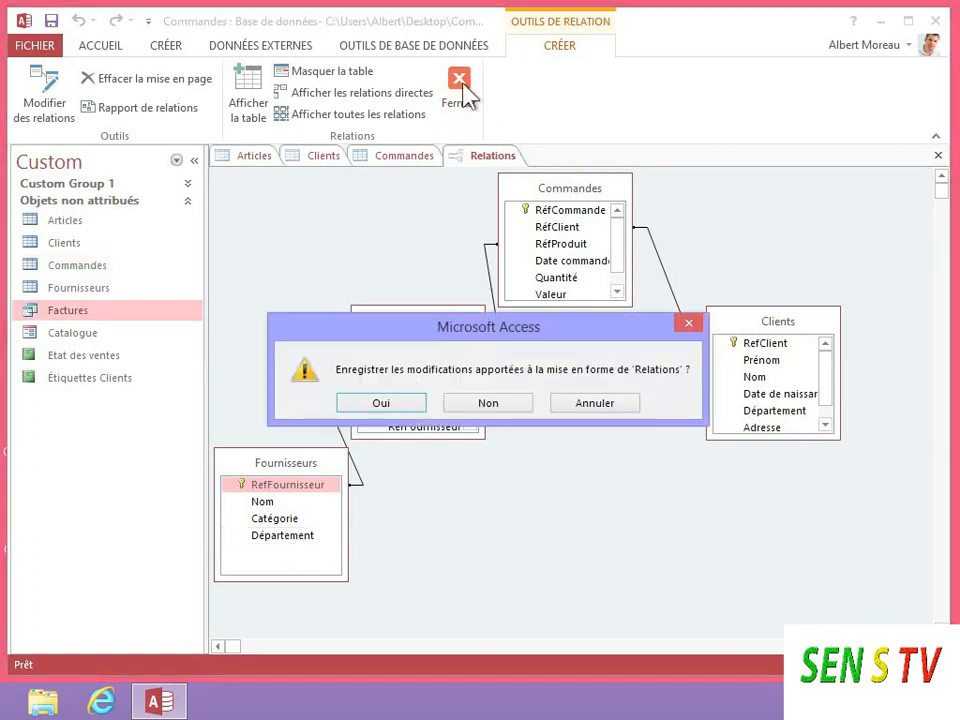
click(388, 401)
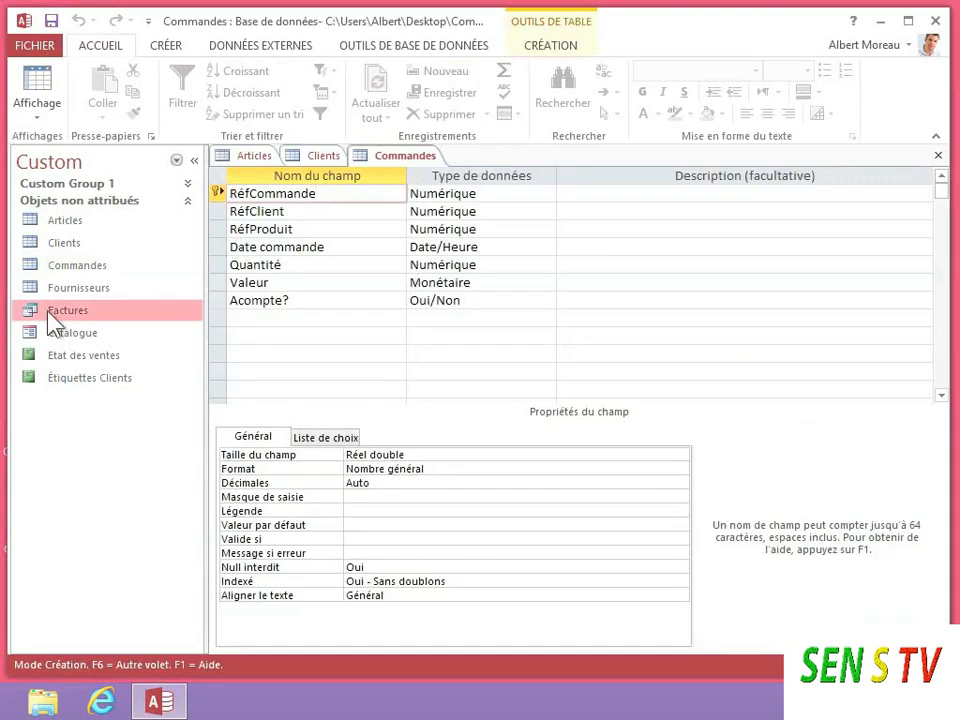
Step: Close the open Commandes, Clients and Articles tables
right_click(405, 156)
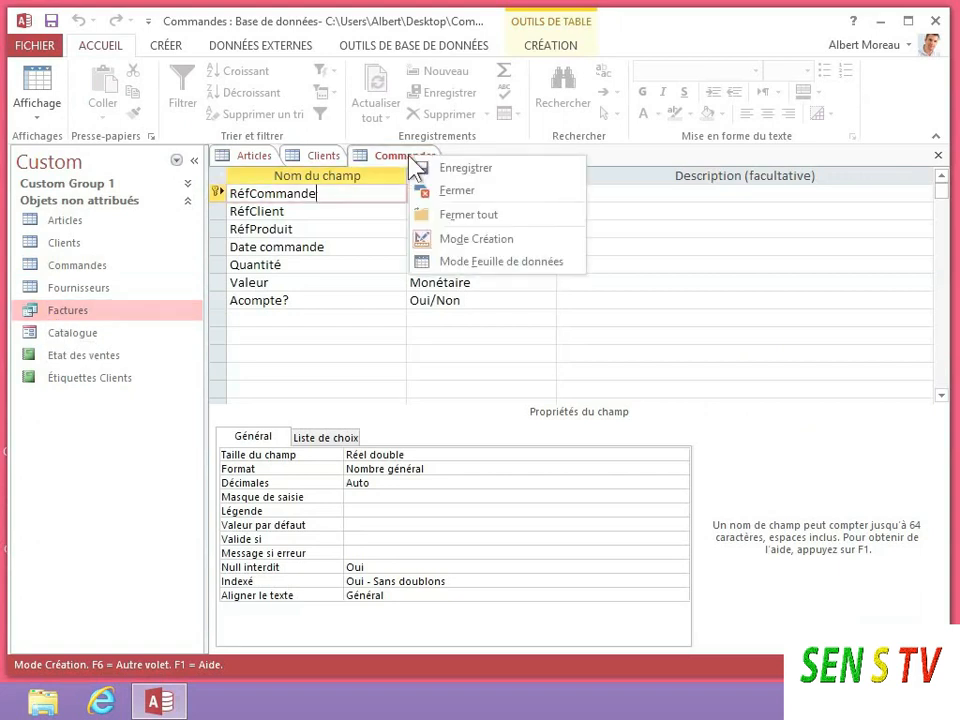
click(453, 192)
right_click(320, 157)
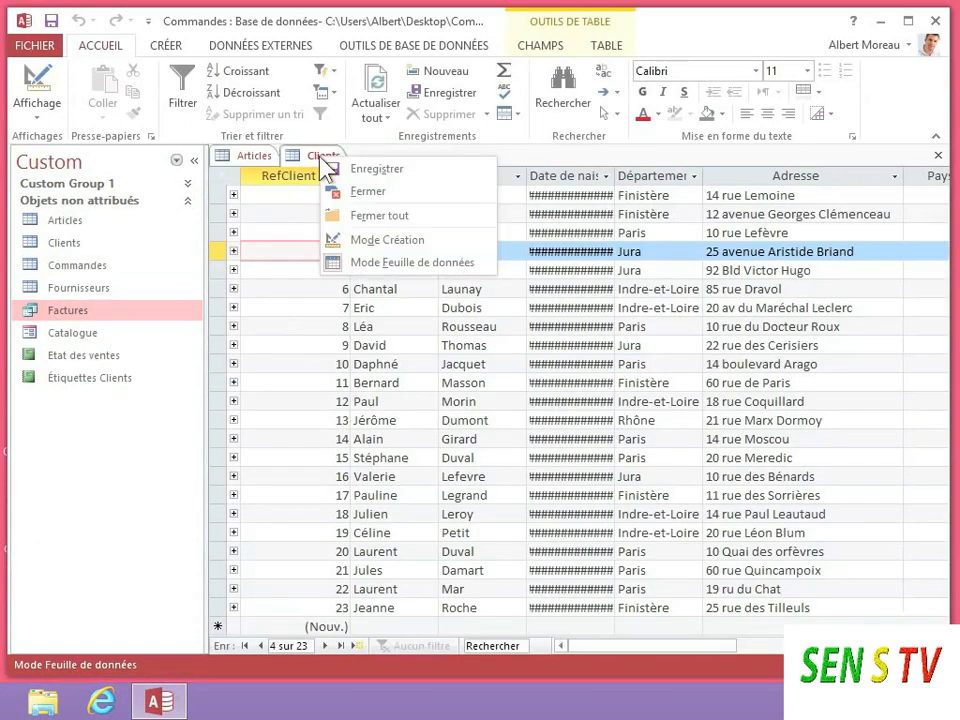
click(365, 191)
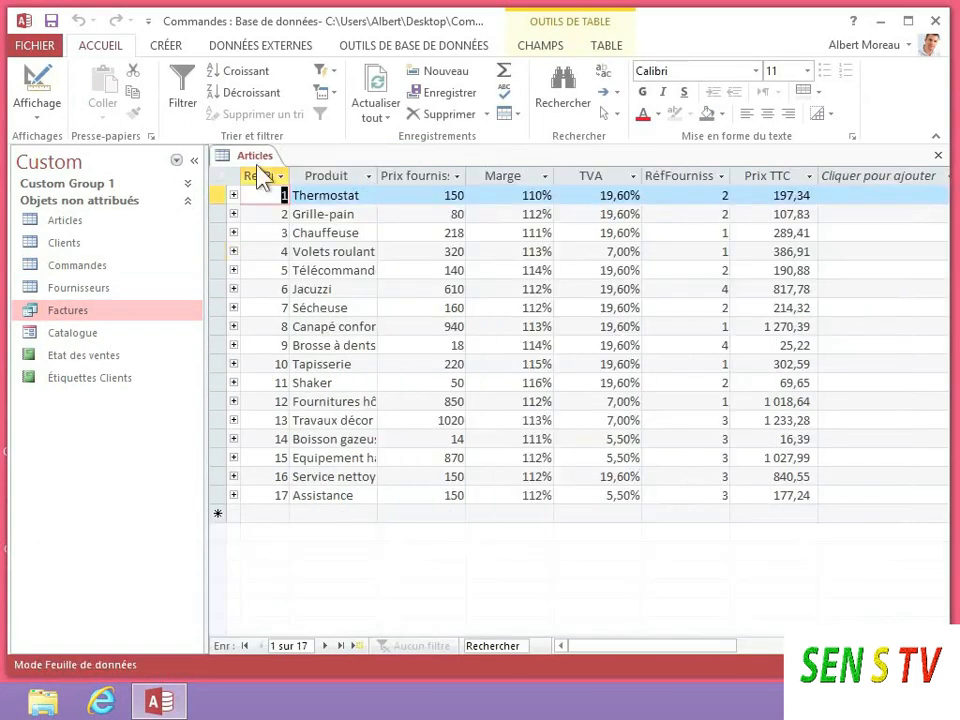
right_click(255, 170)
click(268, 191)
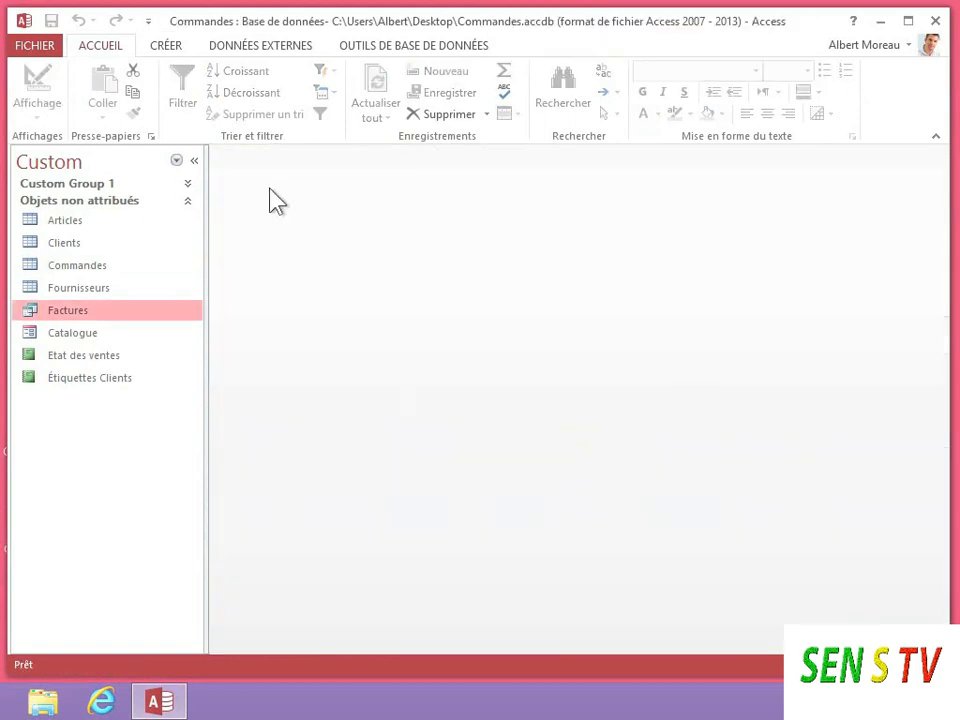
Step: Open the Factures query, look through its columns up to Acompte?, and show the query in design view
double_click(50, 310)
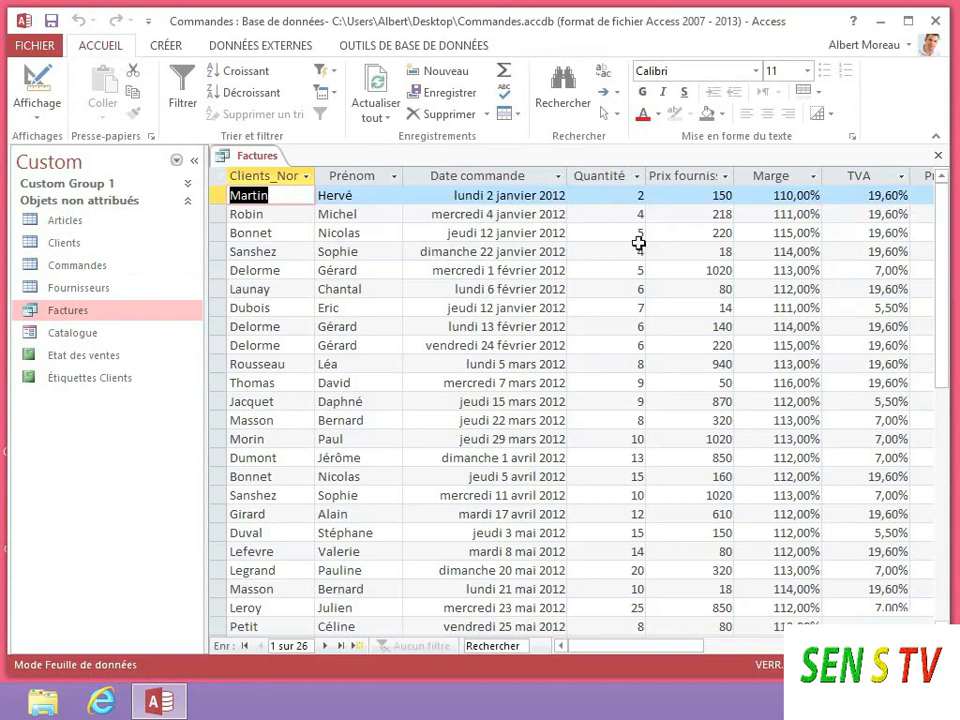
click(926, 646)
click(926, 646)
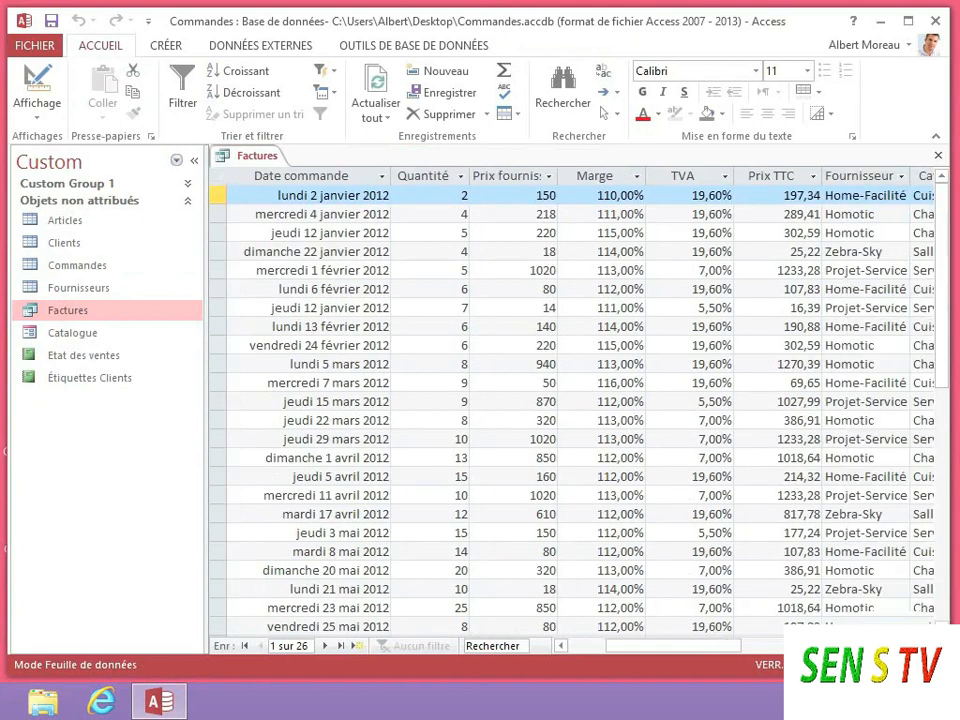
click(926, 646)
click(926, 646)
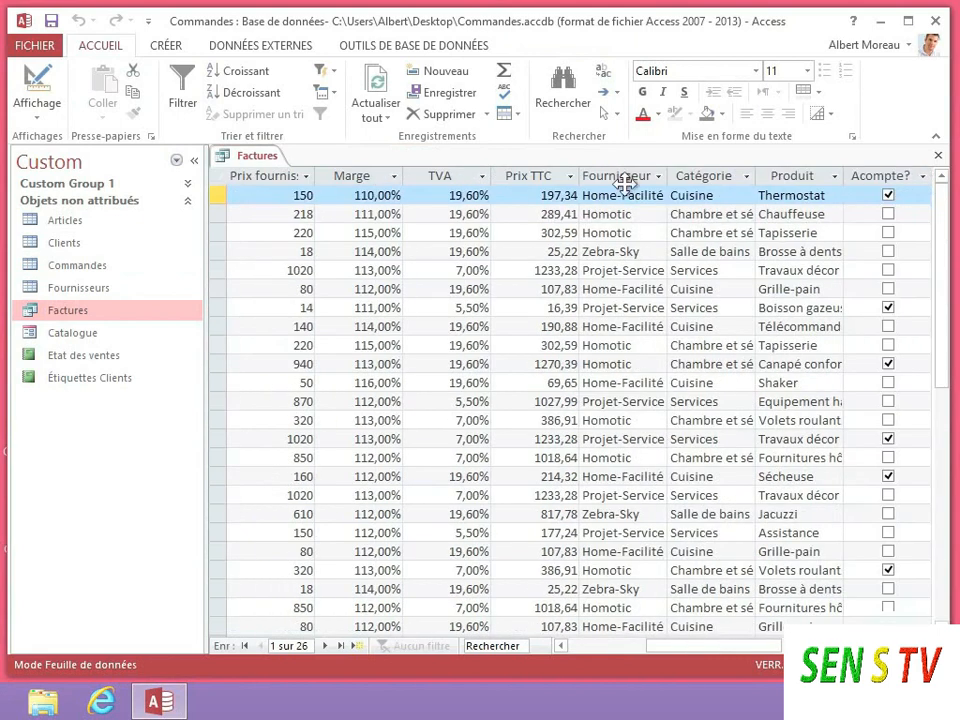
right_click(254, 157)
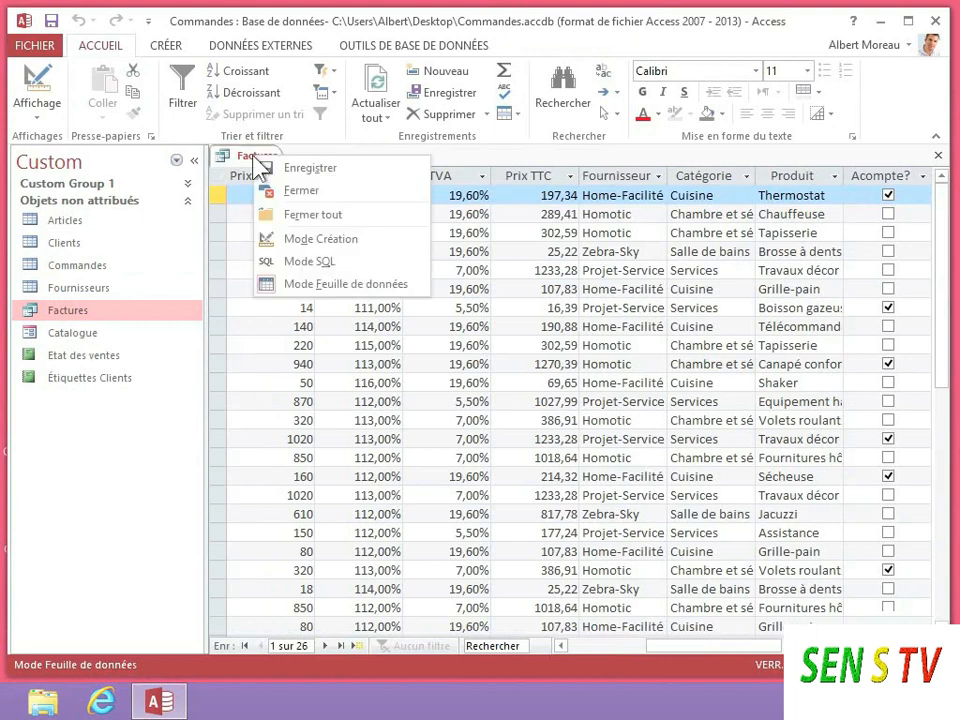
click(325, 240)
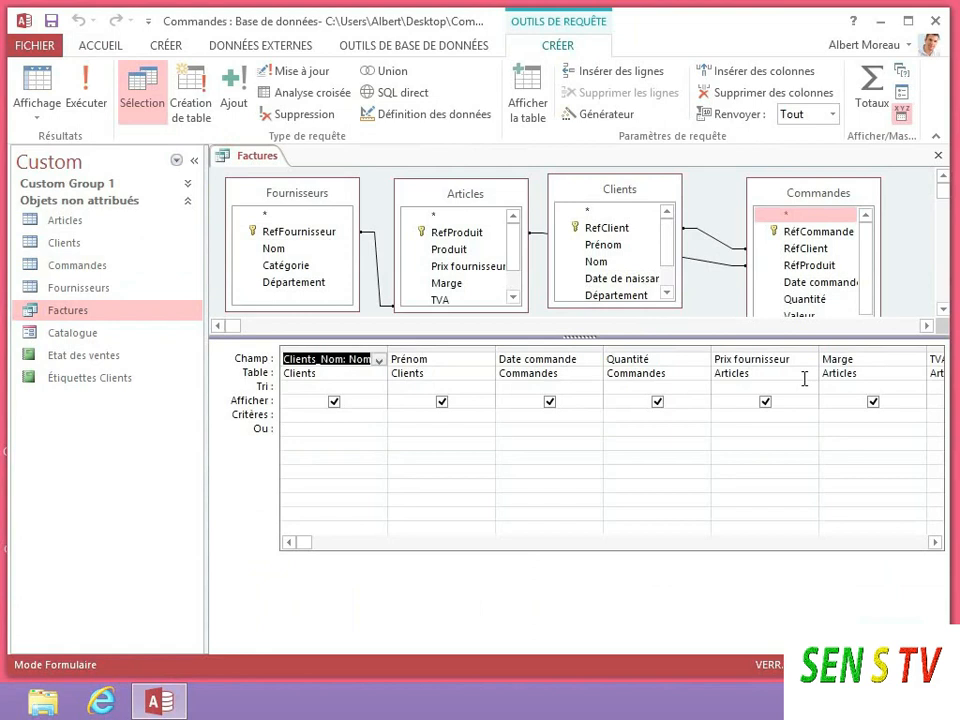
Step: Open the Articles table and expand the related orders of products 4 and 5
double_click(53, 222)
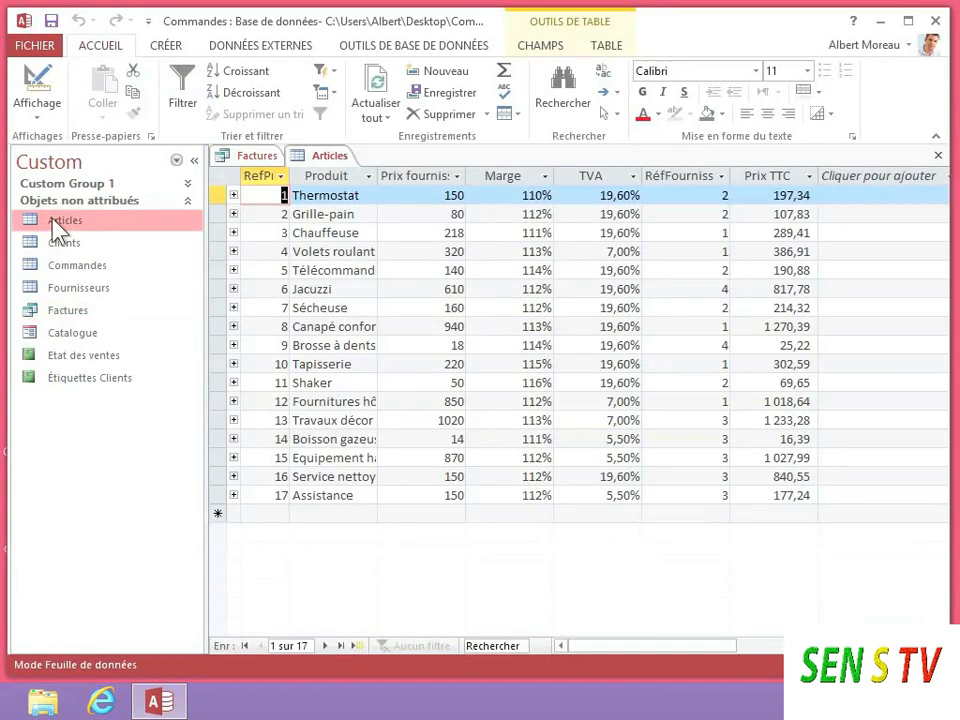
click(234, 252)
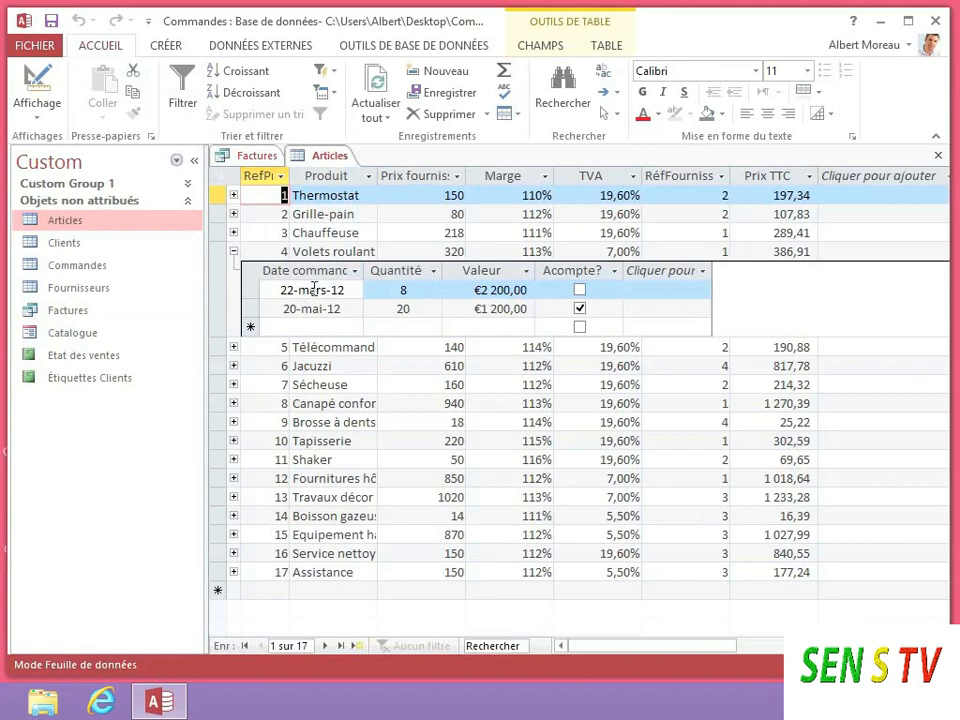
click(233, 347)
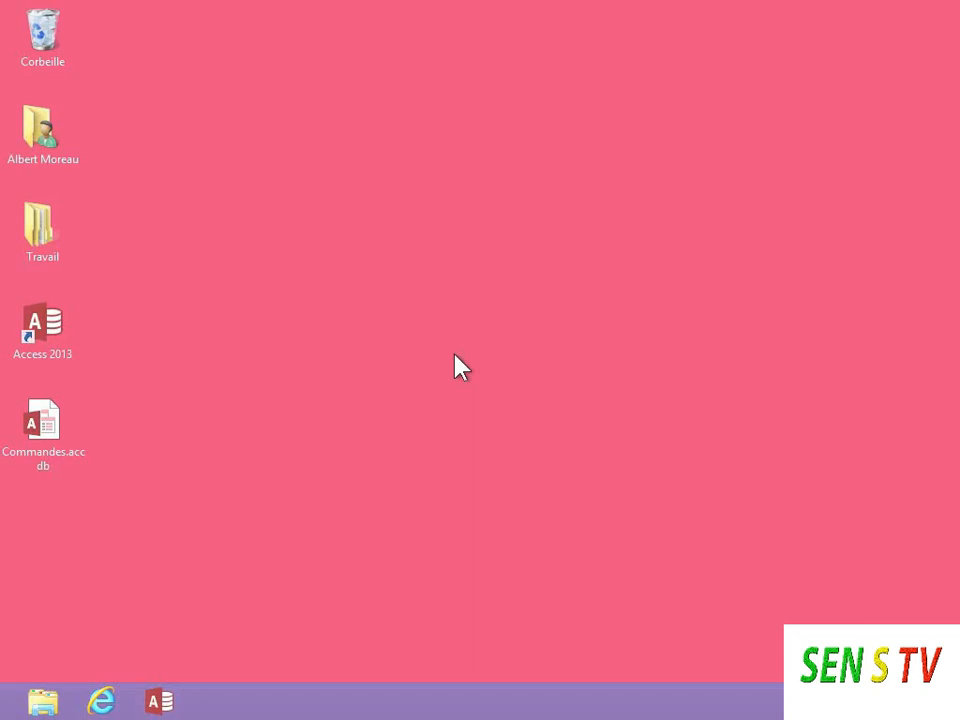
Step: Launch Access 2013 and create a blank desktop database named Base de données1.accdb
double_click(47, 322)
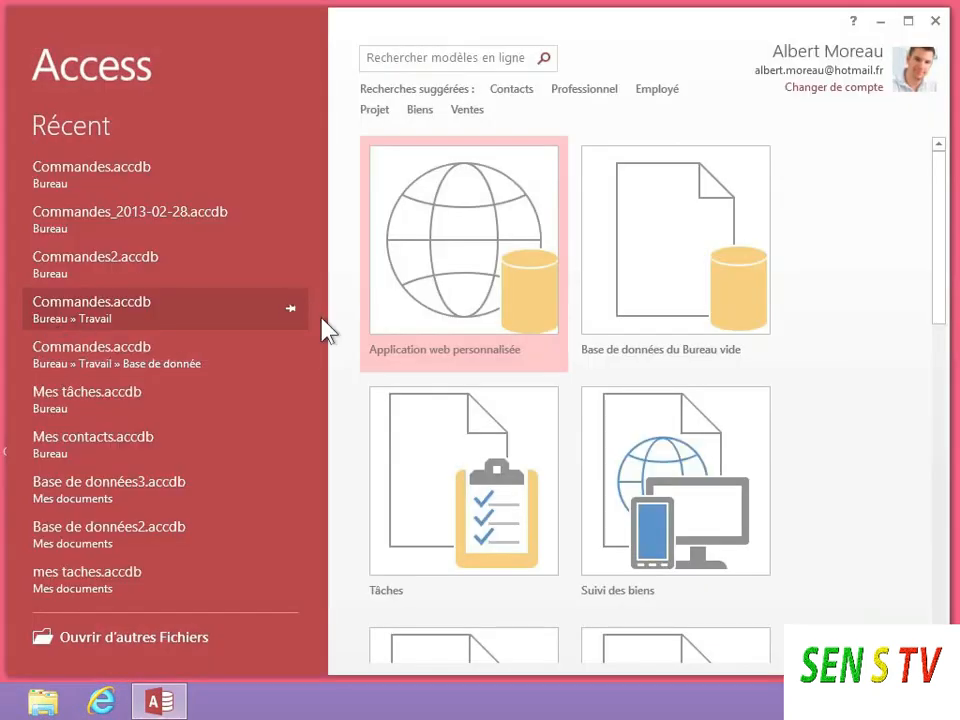
click(668, 272)
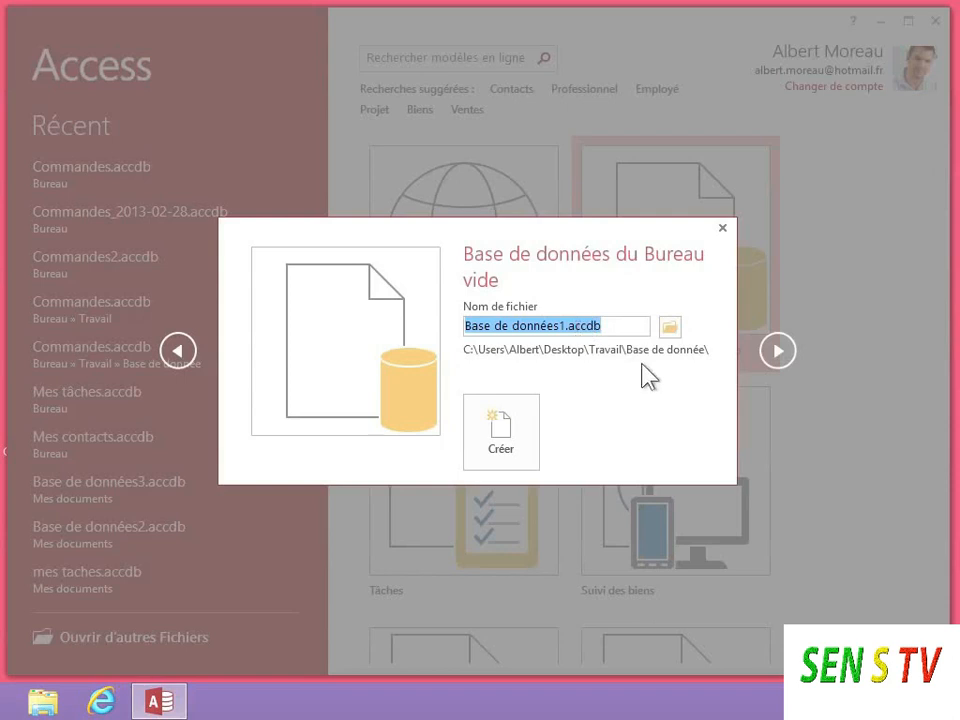
click(500, 433)
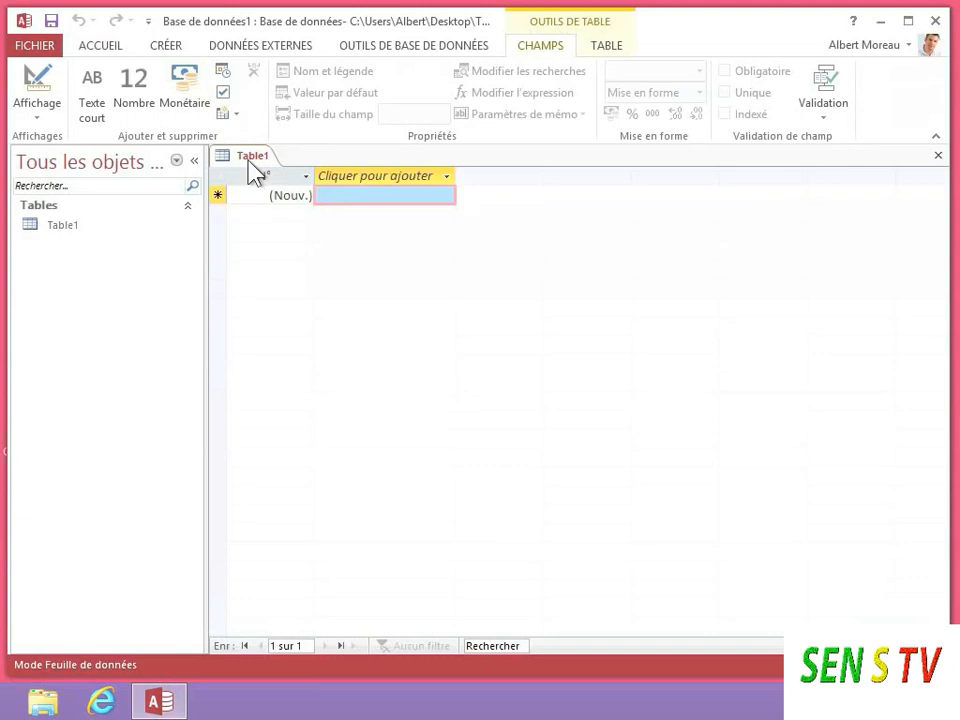
Step: Create a second table in the database, save it as Clients and close it
click(160, 50)
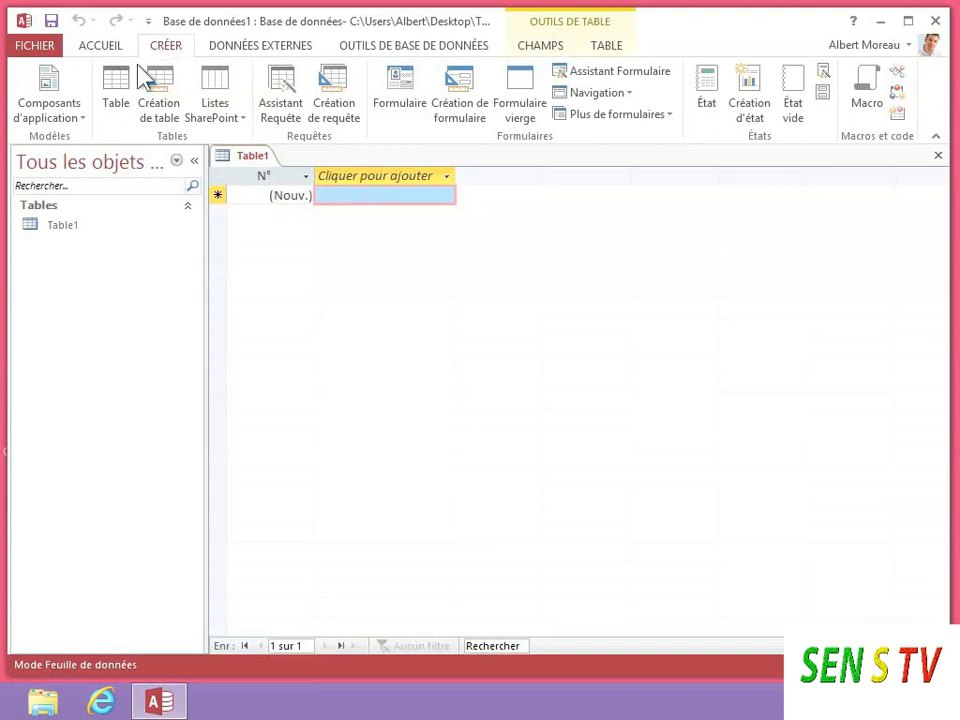
click(118, 98)
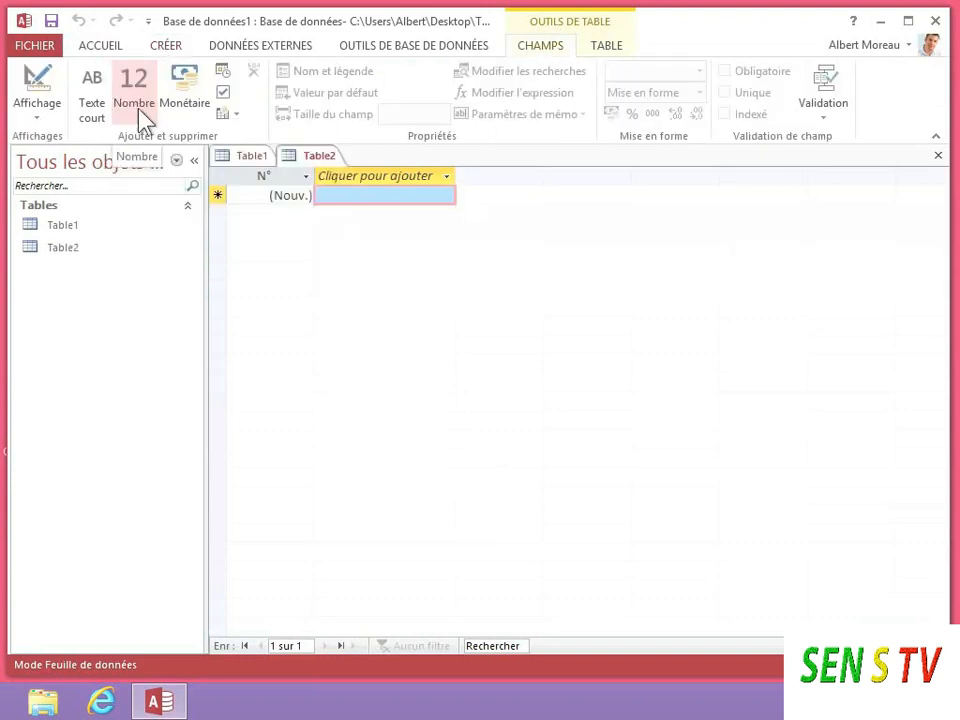
right_click(320, 166)
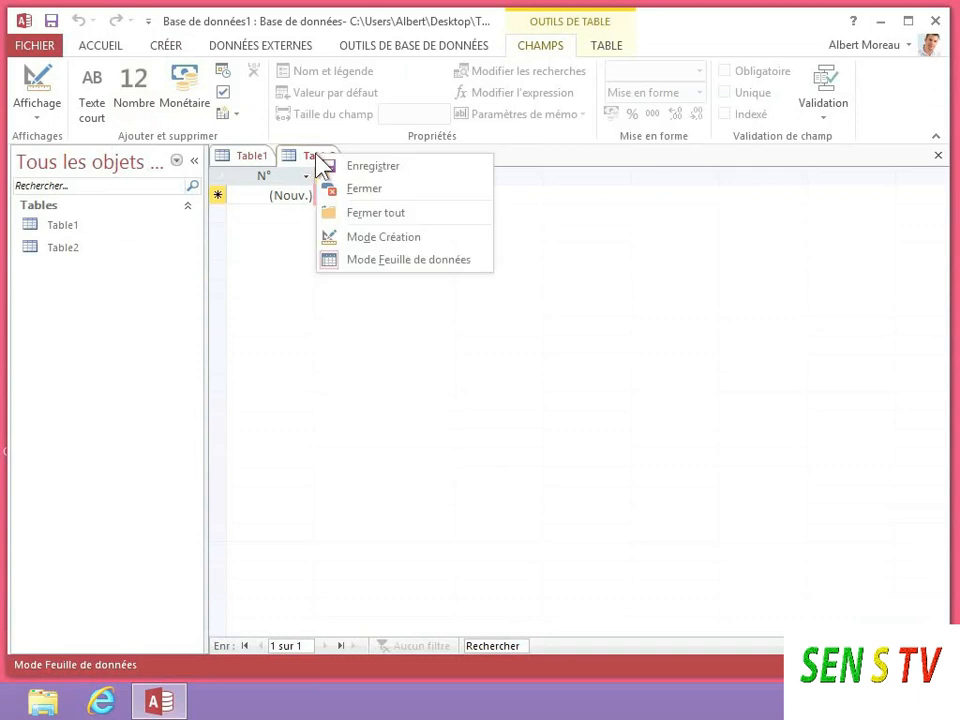
click(345, 168)
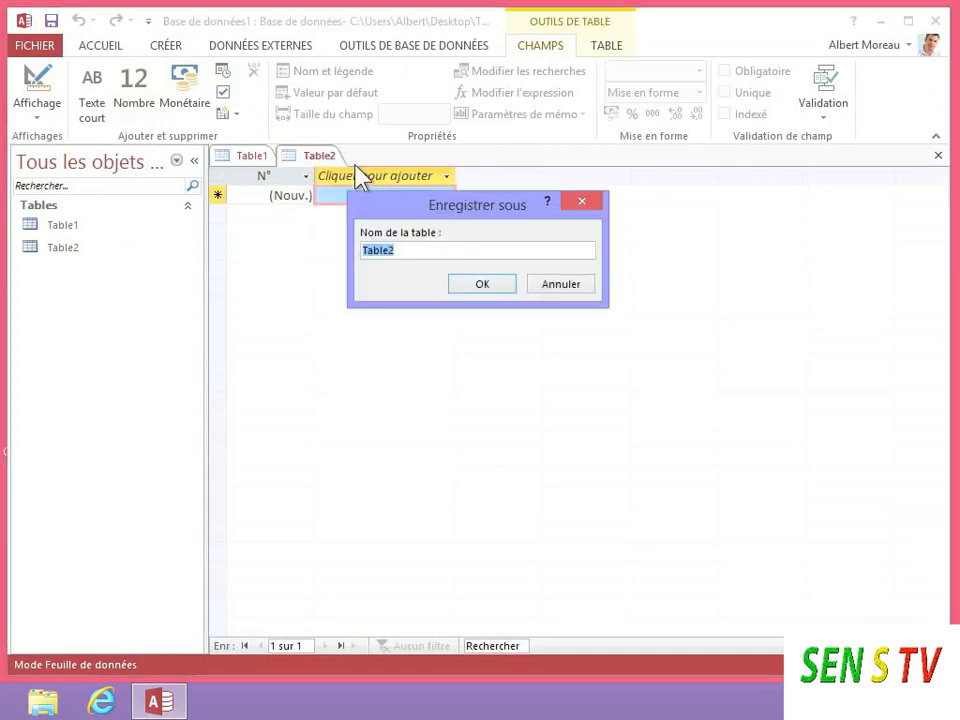
text(Clients)
click(482, 283)
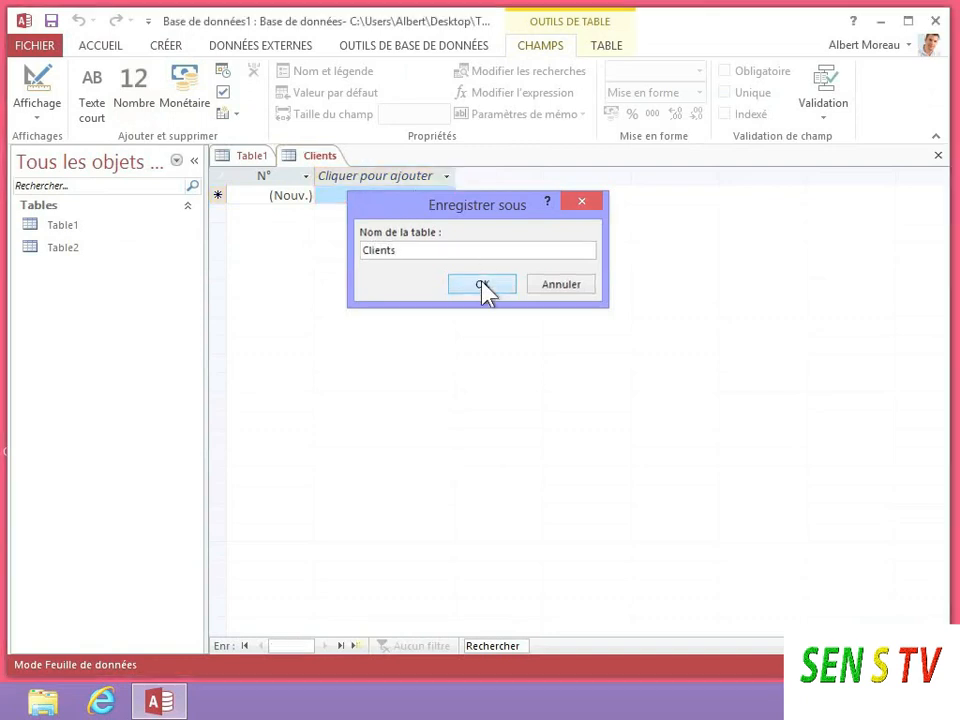
right_click(322, 170)
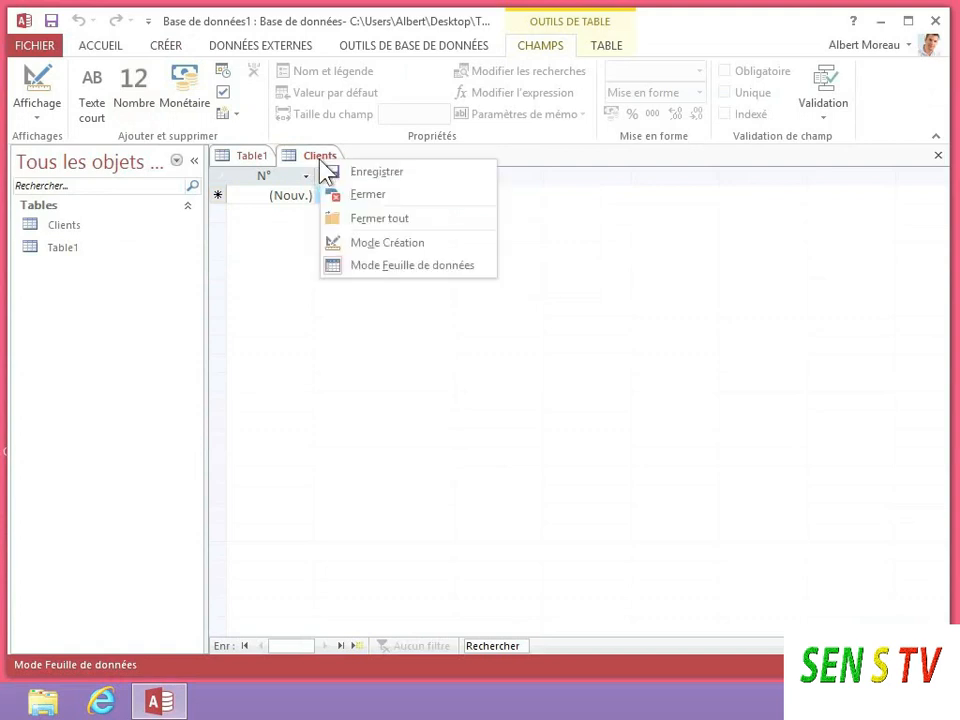
click(366, 195)
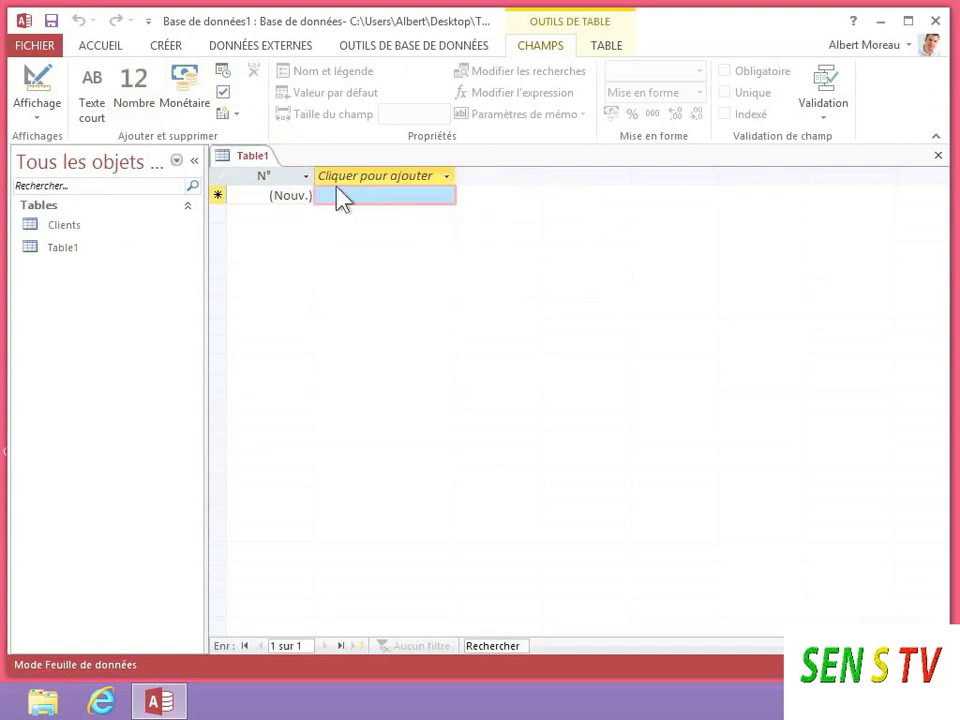
Step: Save the remaining open table, Table1, under the name Commandes
right_click(250, 160)
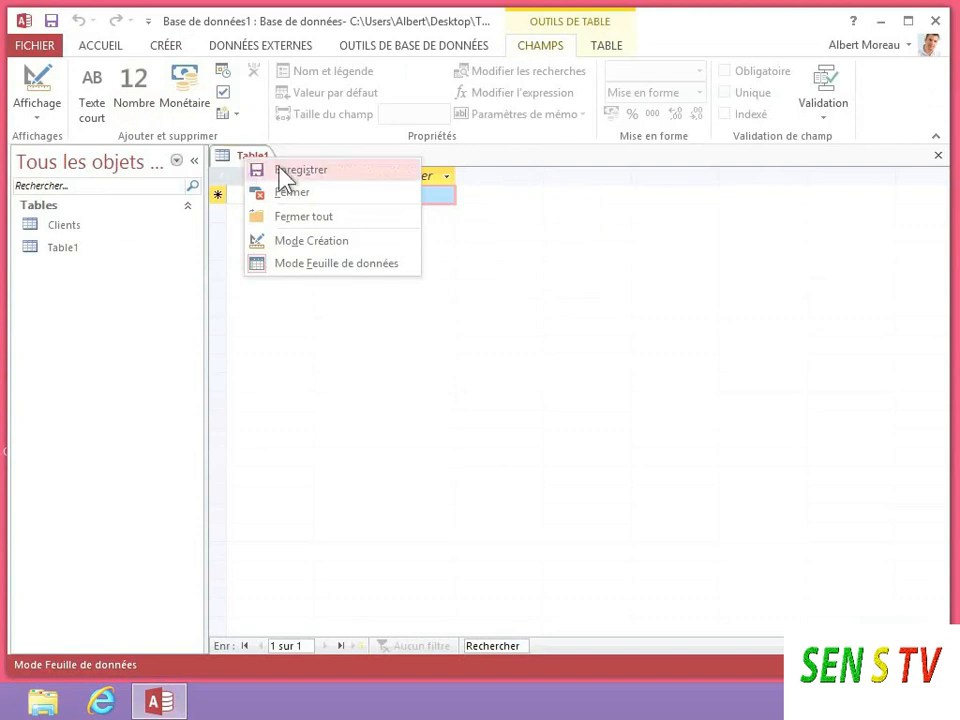
click(282, 169)
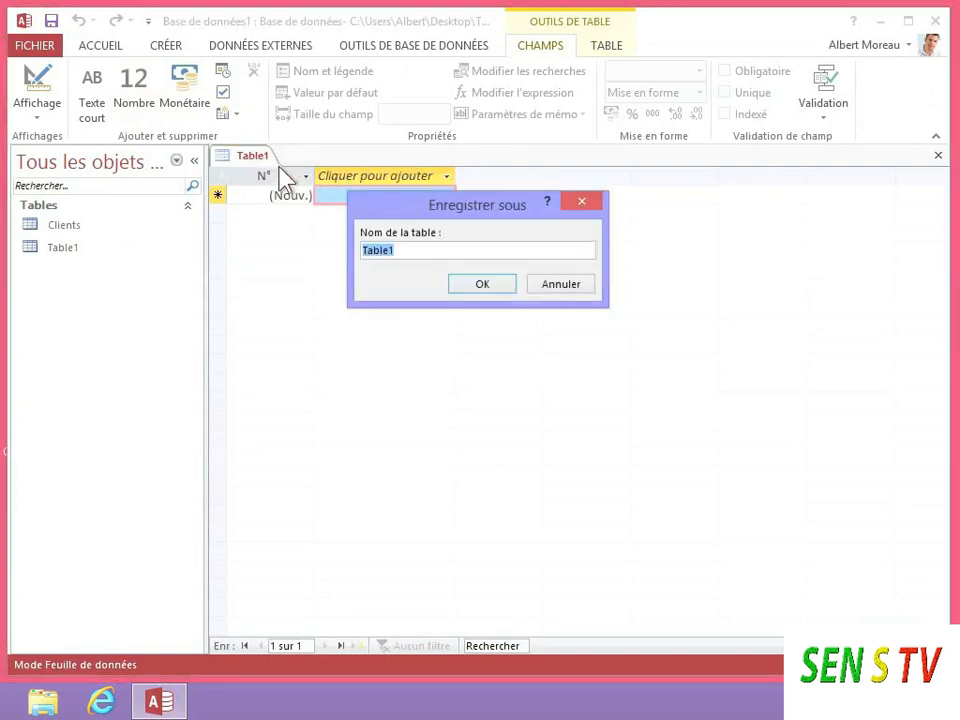
text(Commandes)
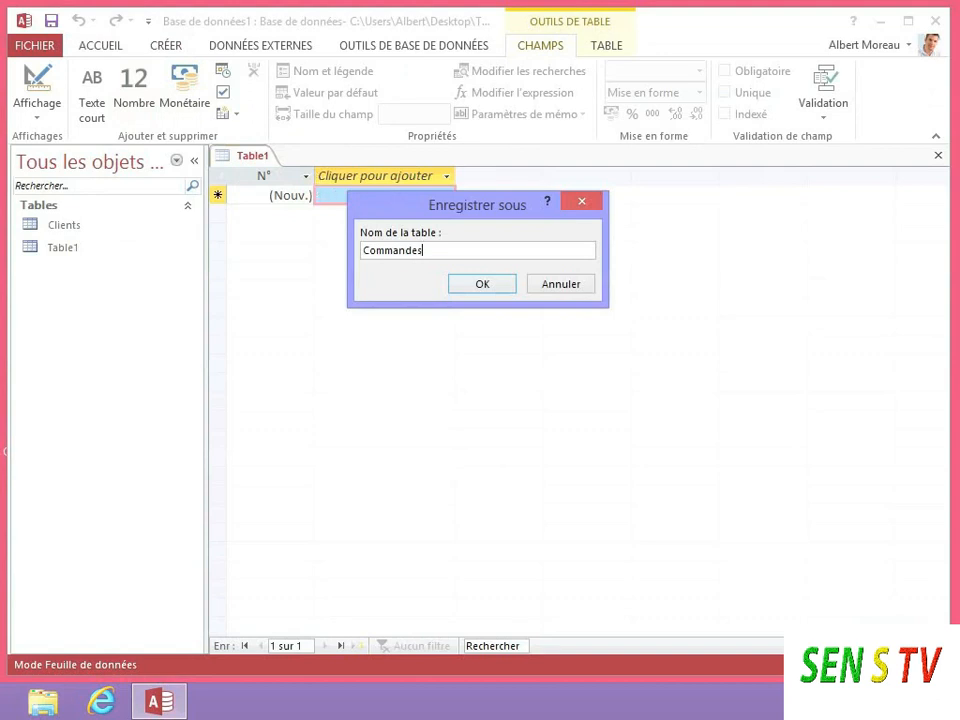
click(483, 284)
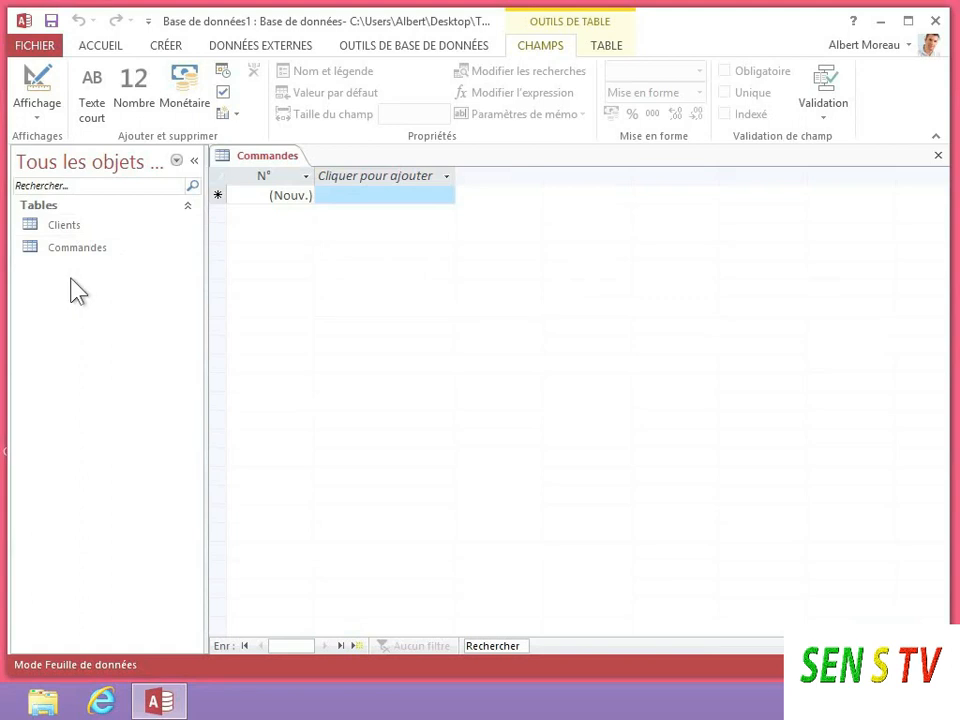
Step: Search the database objects for "client" and clear the search to list all objects again
click(69, 188)
text(client)
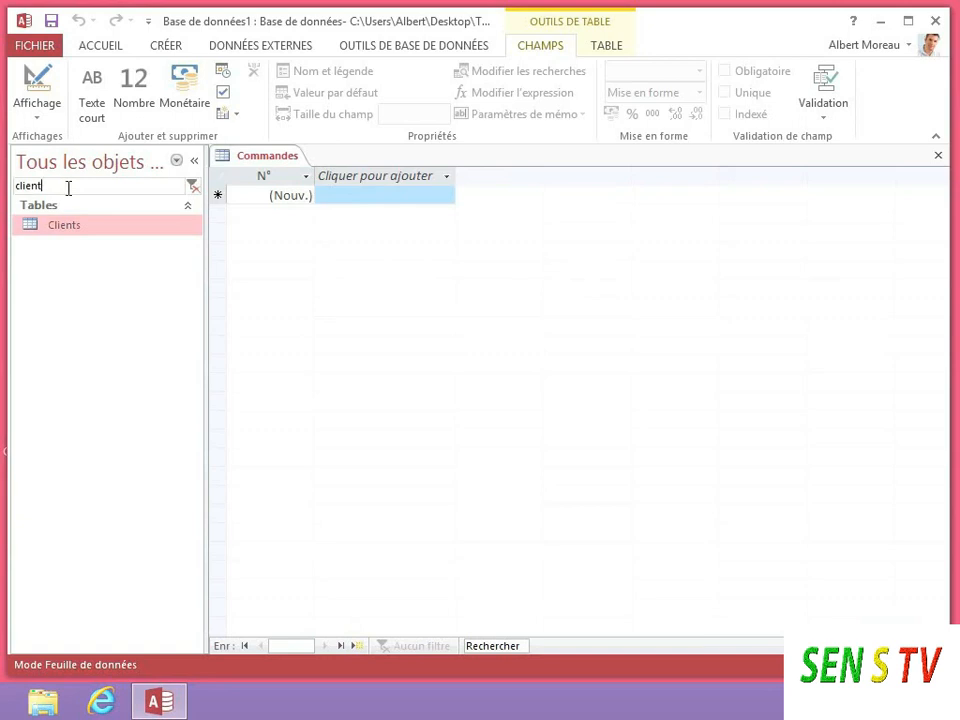
click(192, 188)
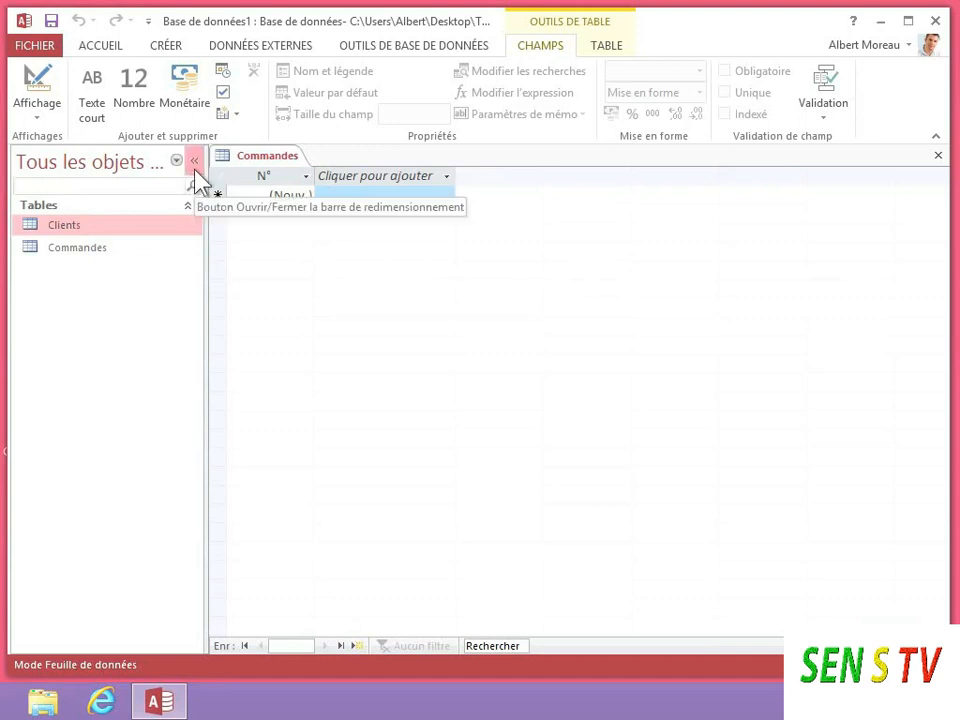
Step: Collapse and reopen the navigation pane, and do the same with its Tables group
click(195, 161)
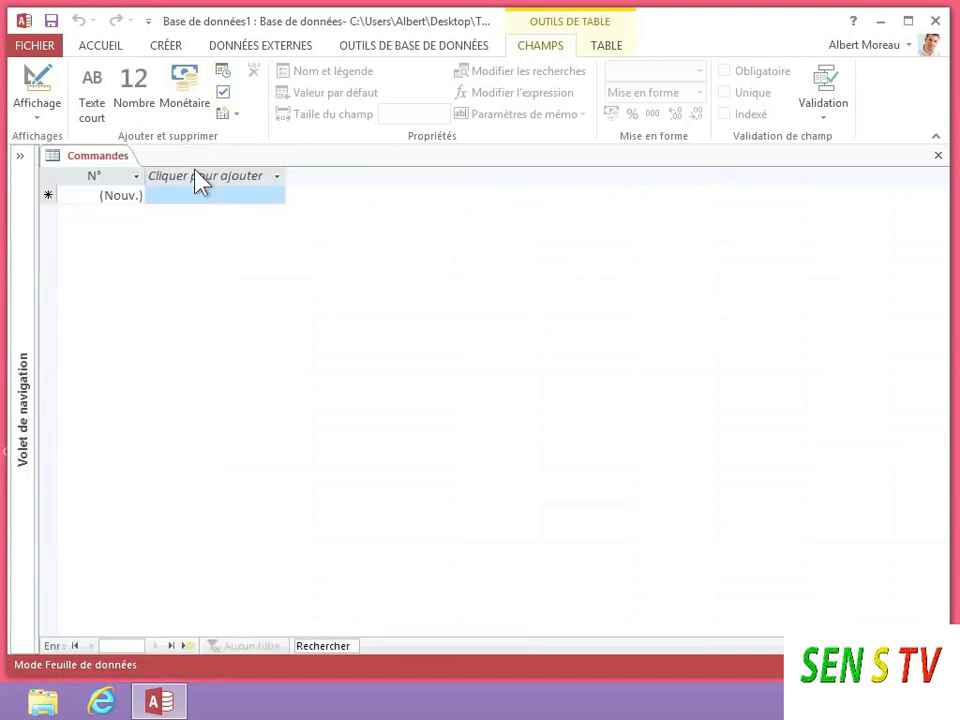
click(21, 157)
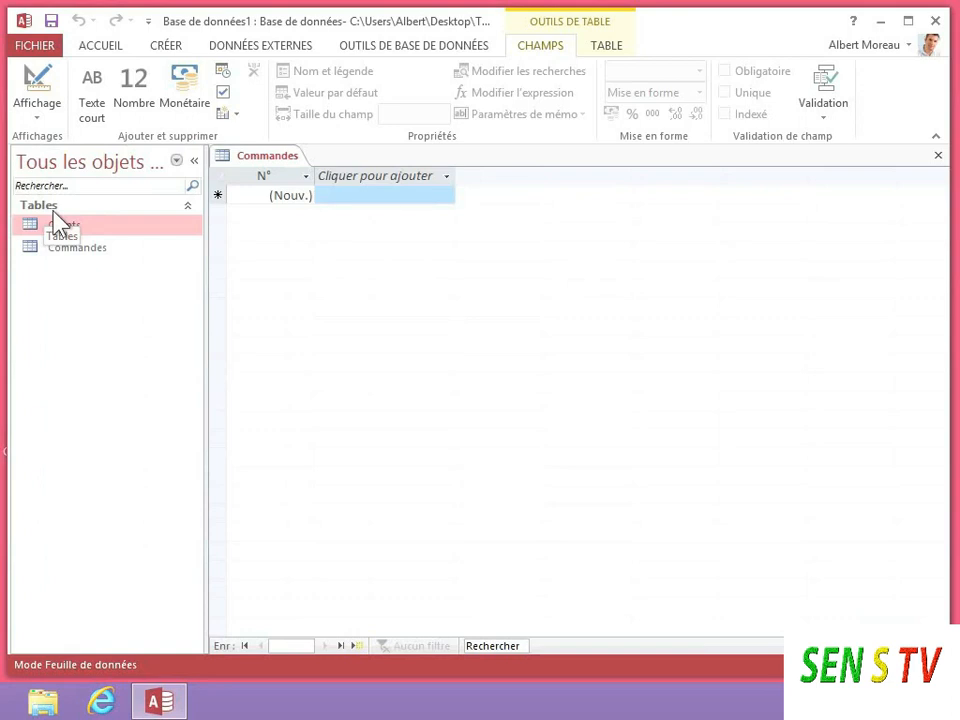
click(188, 206)
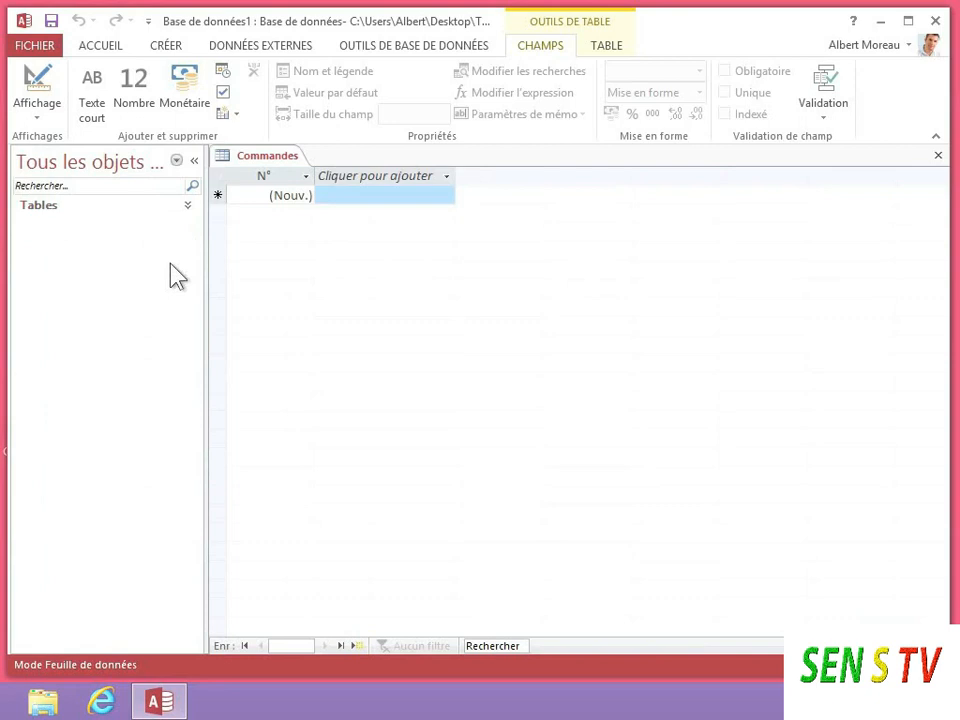
click(190, 210)
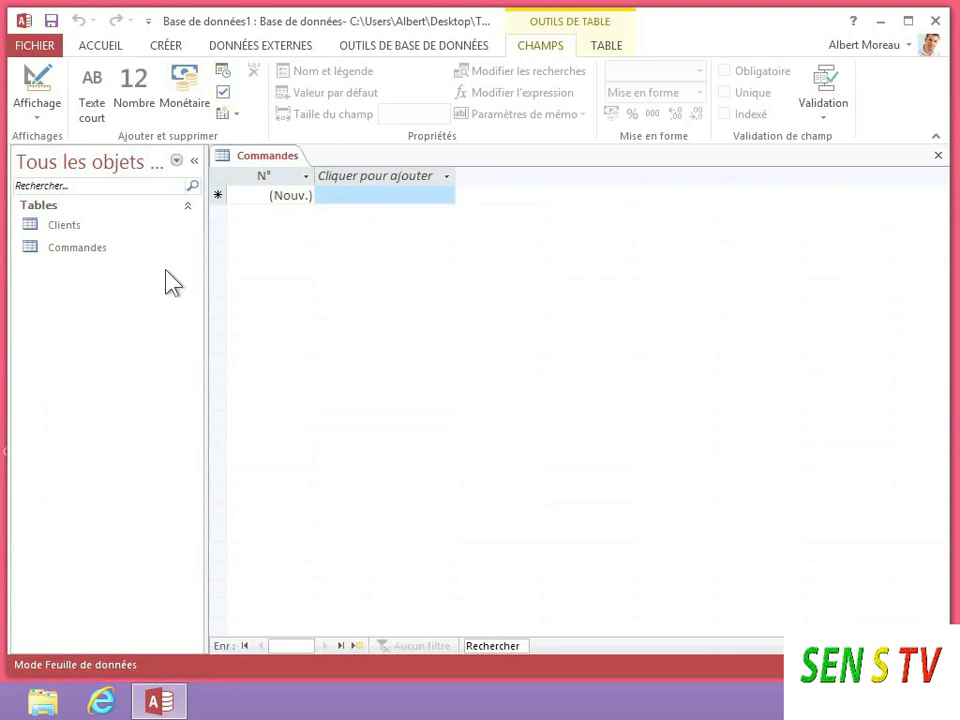
Step: Open the Clients table and try to delete it from the database while it is open
right_click(58, 240)
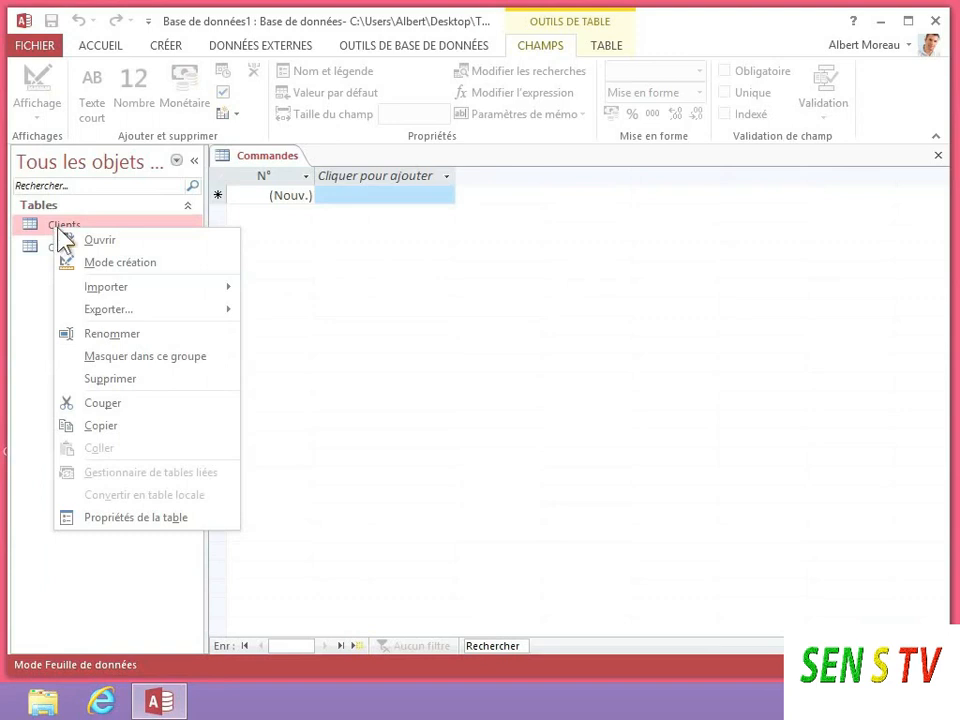
click(82, 241)
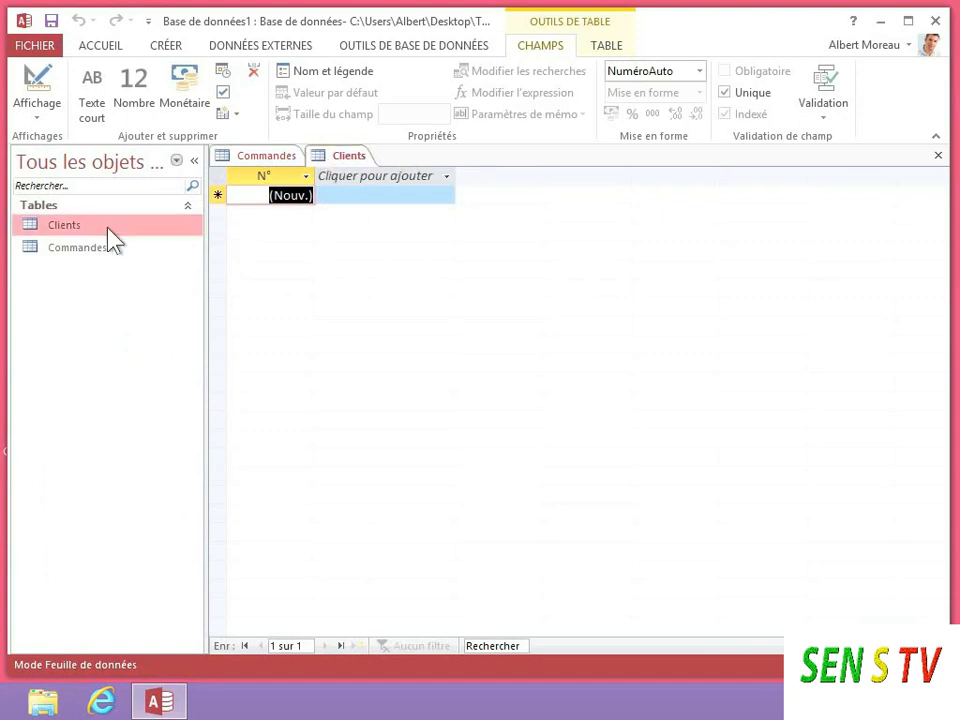
right_click(55, 227)
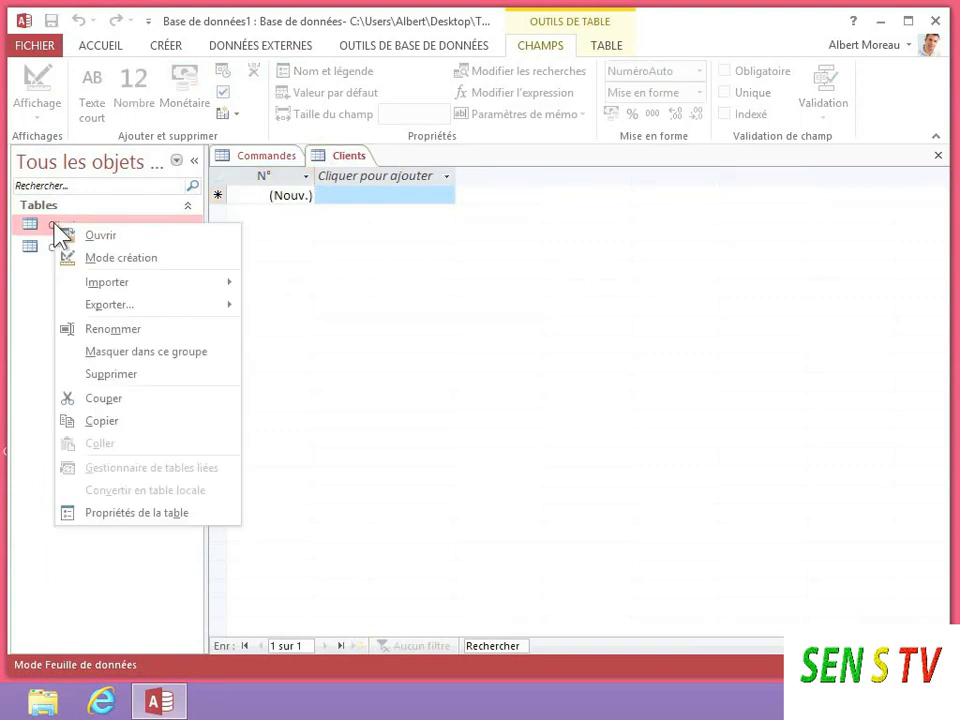
click(135, 374)
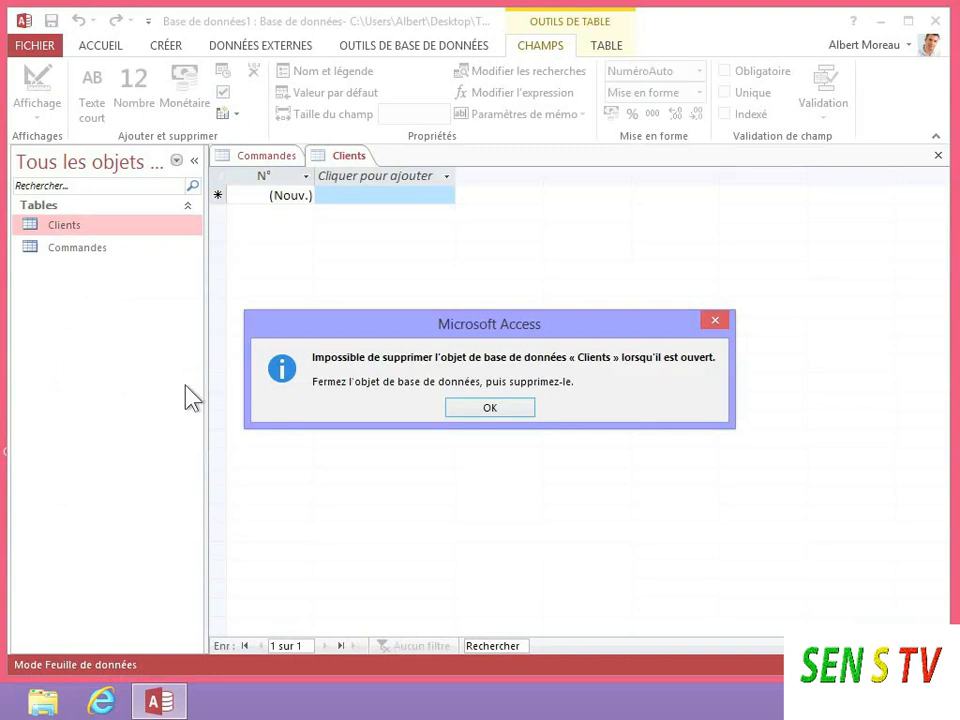
click(482, 408)
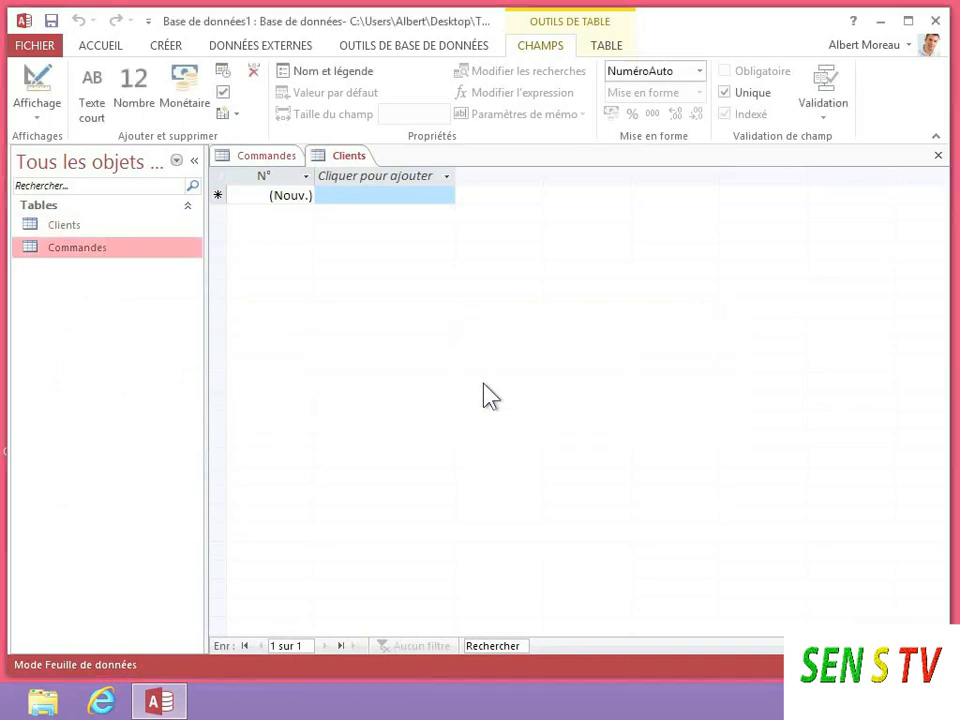
Step: Close all open tables and delete the Commandes table from the database
right_click(333, 166)
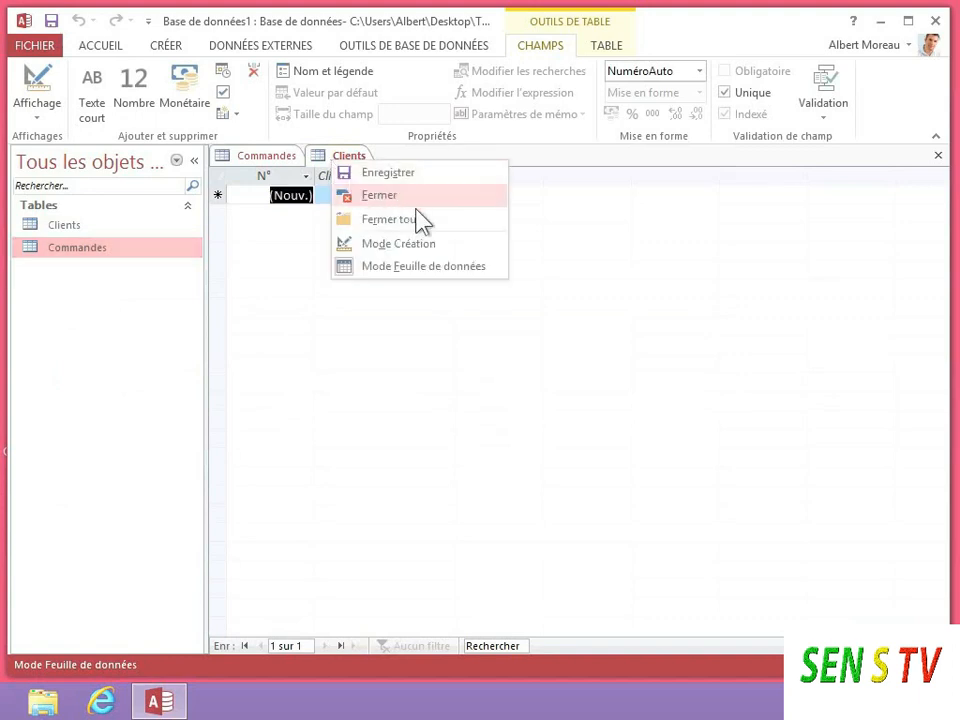
click(428, 219)
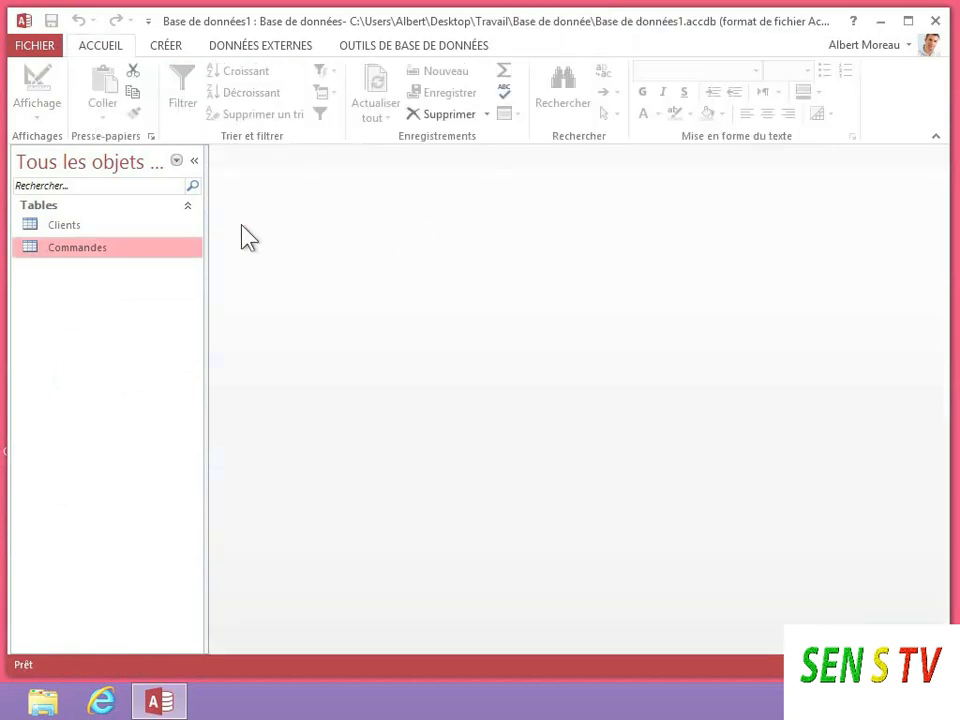
right_click(78, 259)
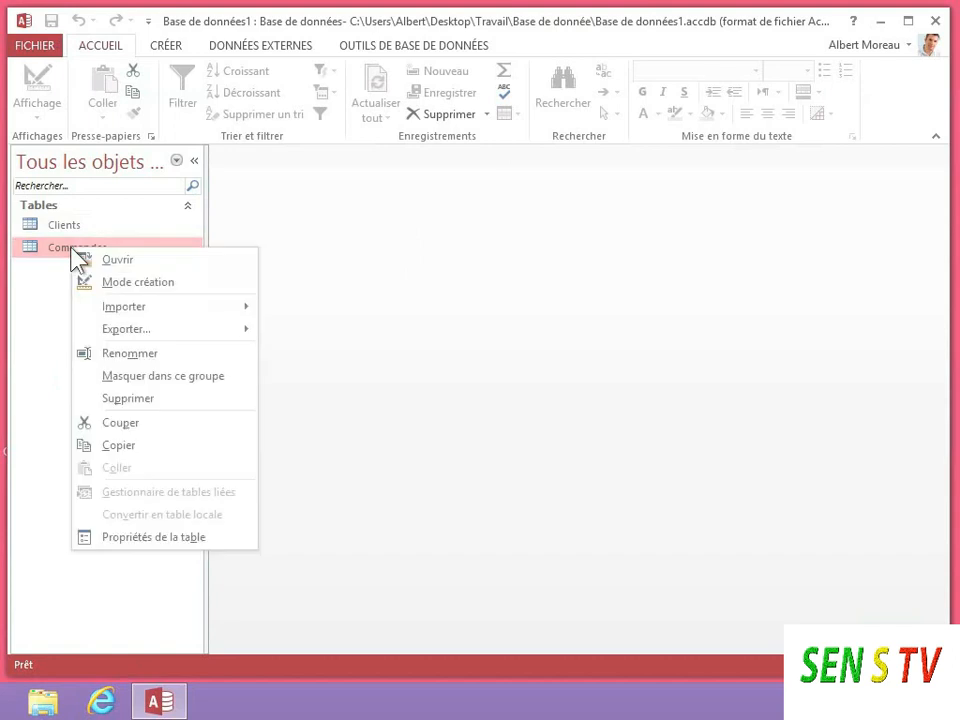
click(148, 402)
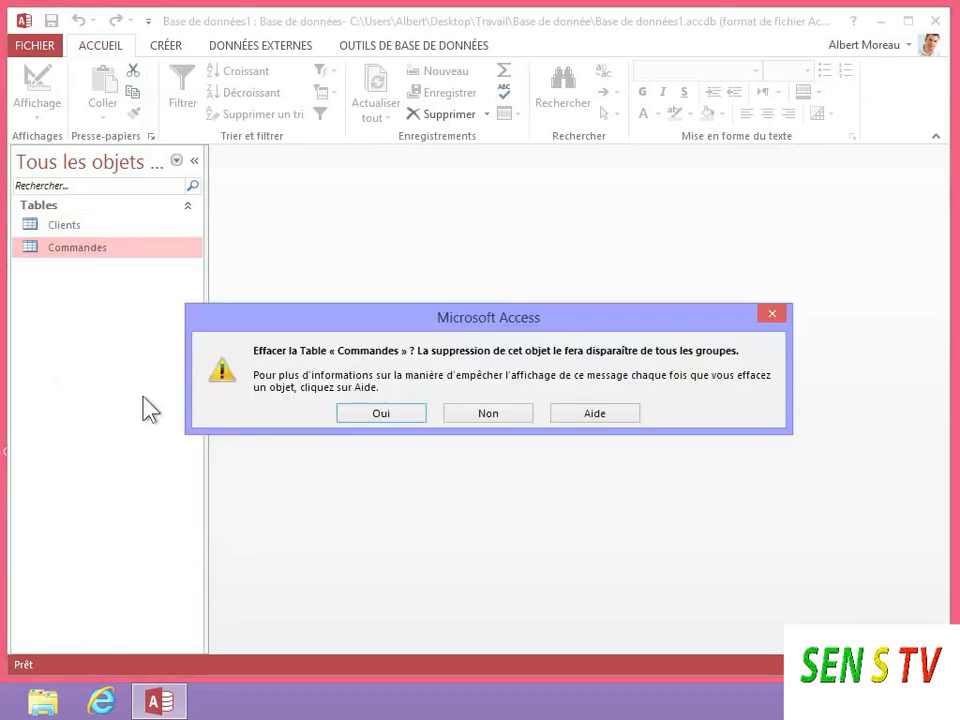
click(395, 416)
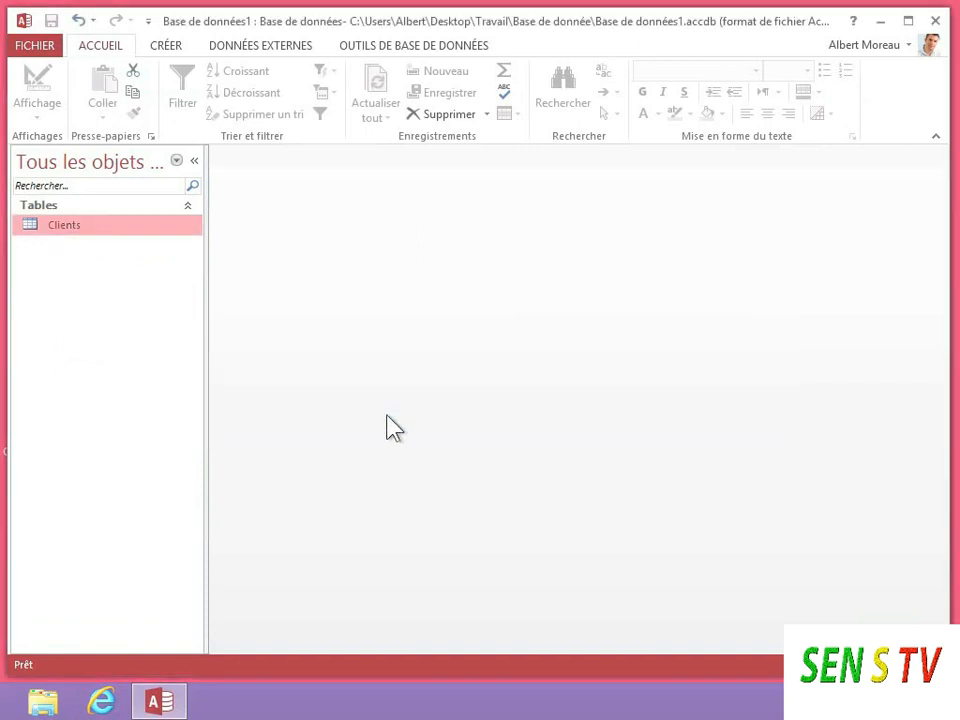